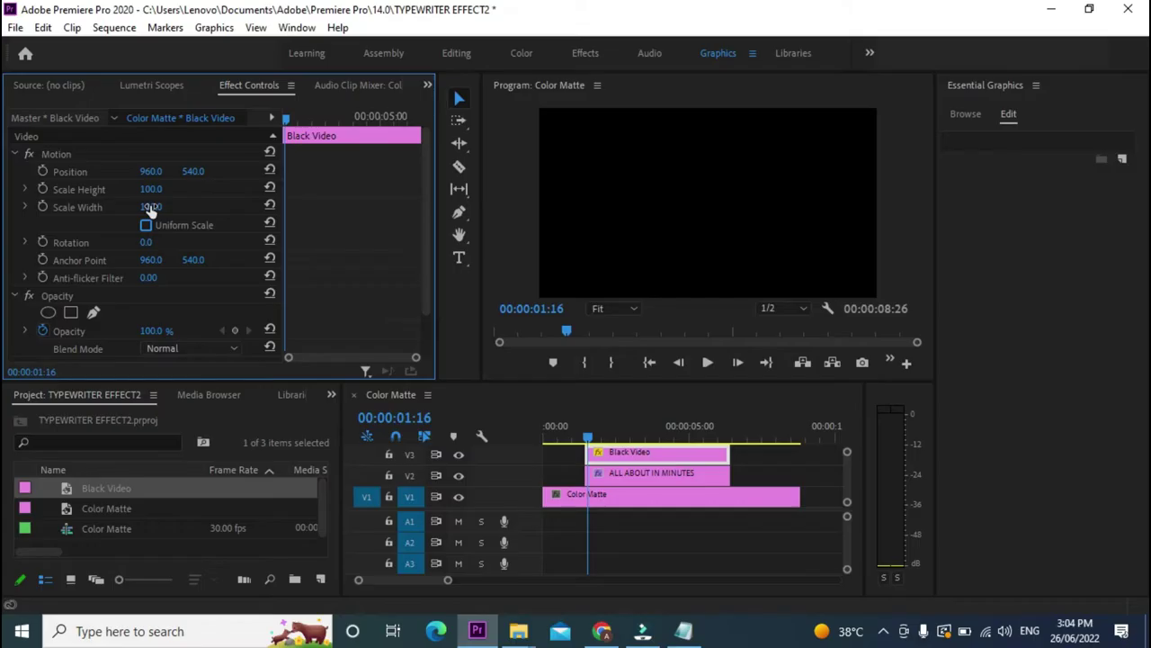
Step: Shape the Black Video clip into a thin cursor before the text, with scale width 1, scale height 14 and horizontal position 104
{"action": "left_click", "coordinate": [274, 216]}
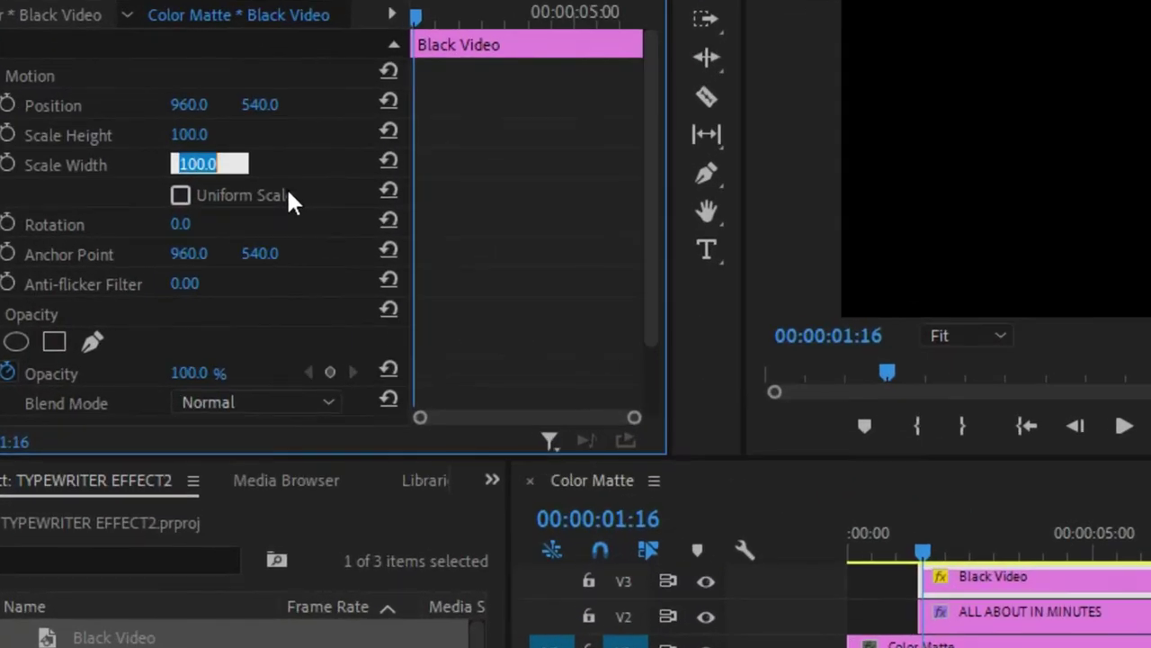
{"action": "type", "text": "1"}
{"action": "key", "text": "Return"}
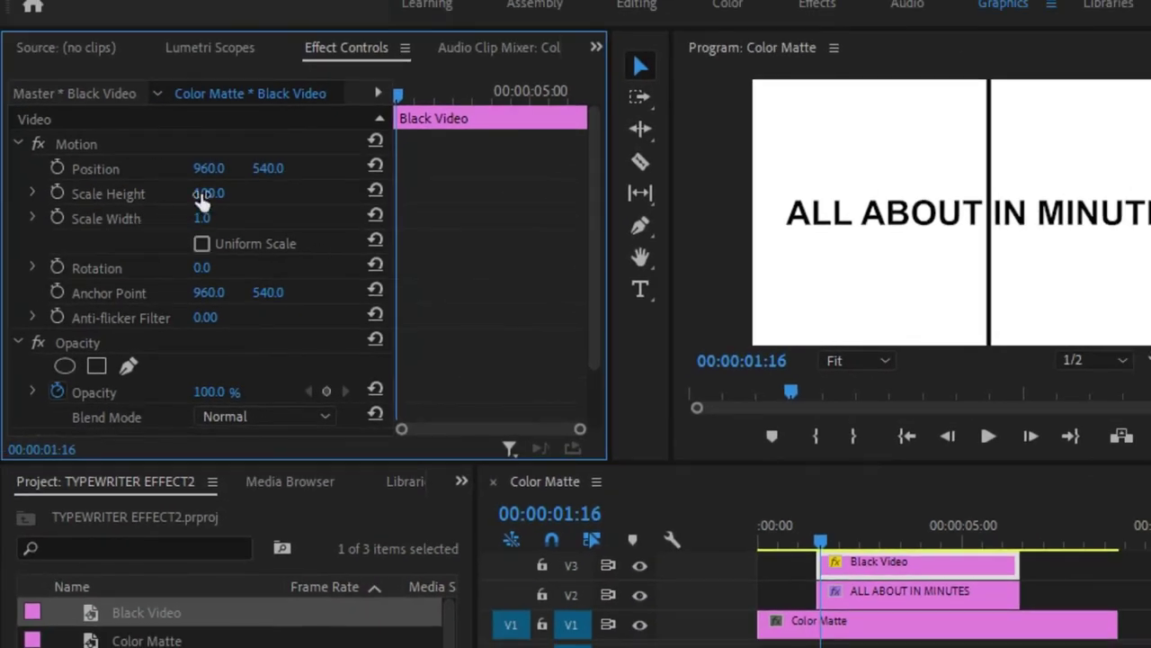
{"action": "left_click", "coordinate": [203, 194]}
{"action": "type", "text": "31"}
{"action": "key", "text": "Return"}
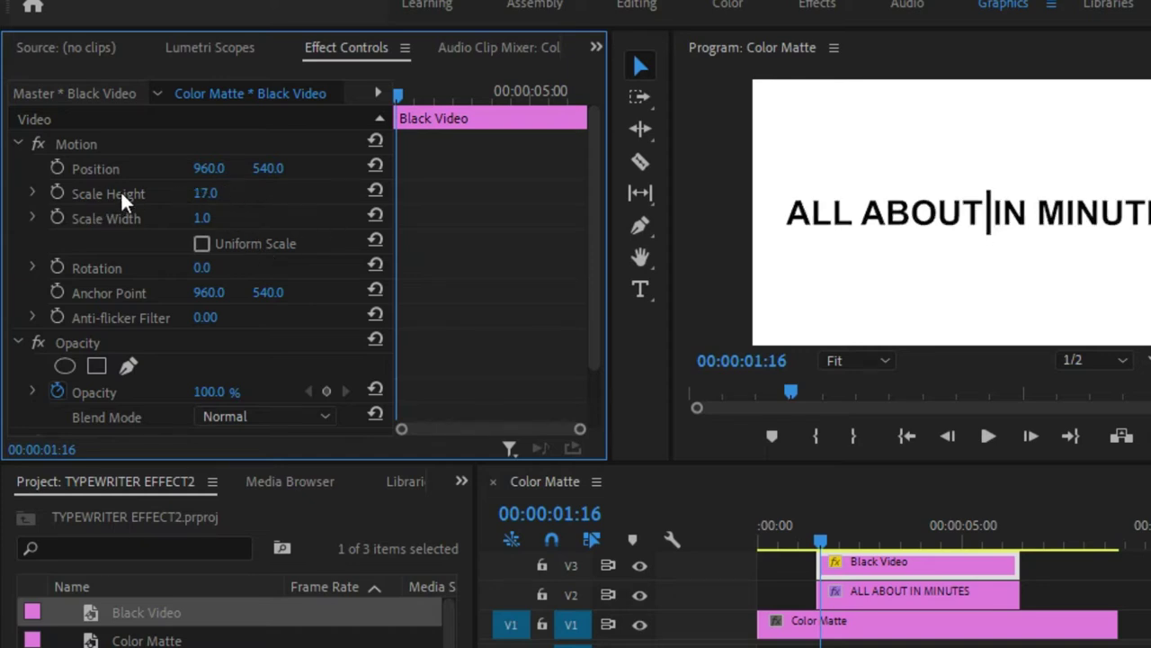
{"action": "left_click_drag", "start_coordinate": [209, 168], "coordinate": [4, 168]}
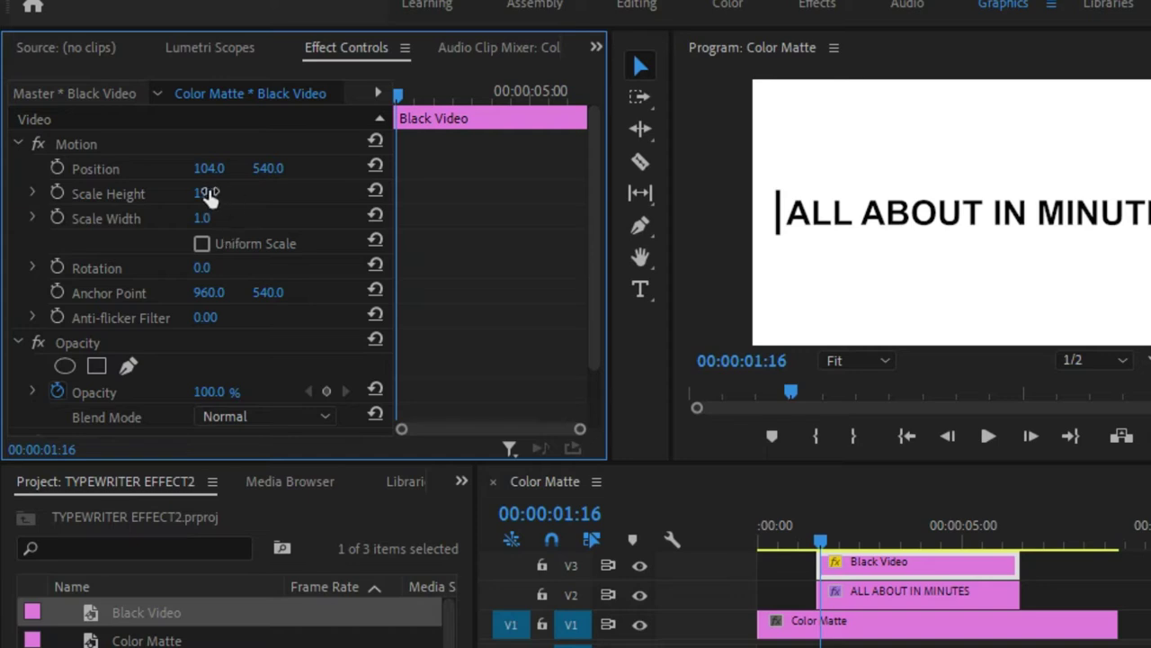
{"action": "left_click_drag", "start_coordinate": [206, 193], "coordinate": [200, 193]}
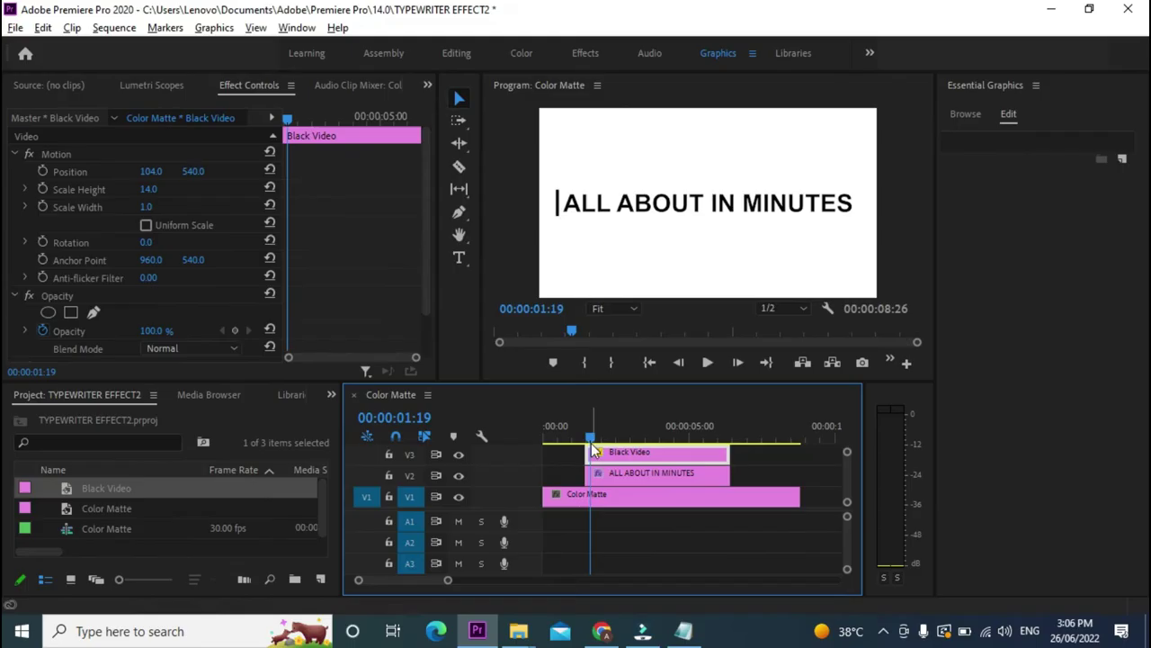
Step: Search the effects for "line" and apply the Linear Wipe video effect to the ALL ABOUT IN MINUTES text clip
{"action": "left_click", "coordinate": [618, 475]}
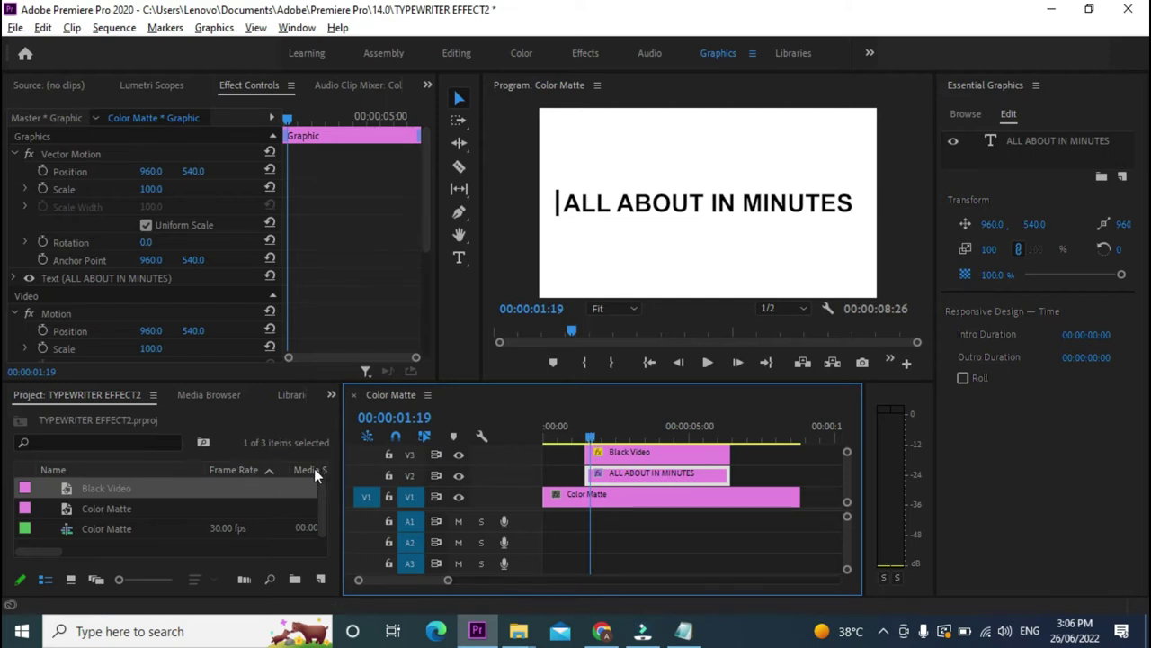
{"action": "left_click", "coordinate": [332, 394]}
{"action": "left_click", "coordinate": [377, 488]}
{"action": "left_click", "coordinate": [54, 418]}
{"action": "type", "text": "line"}
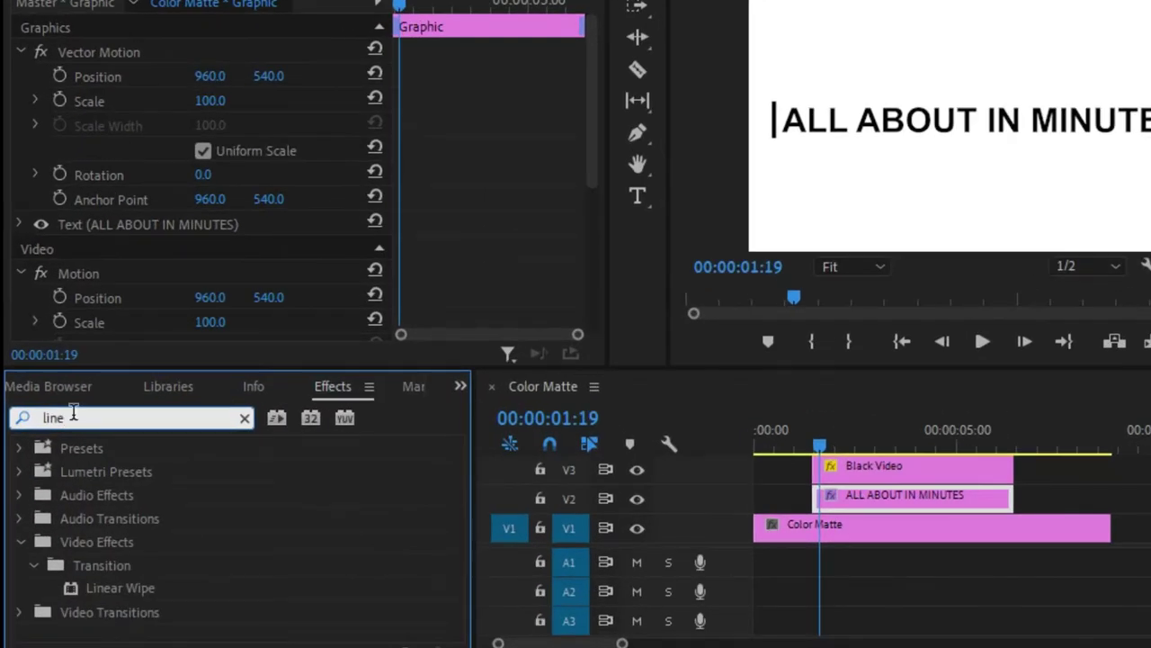
{"action": "left_click", "coordinate": [119, 585]}
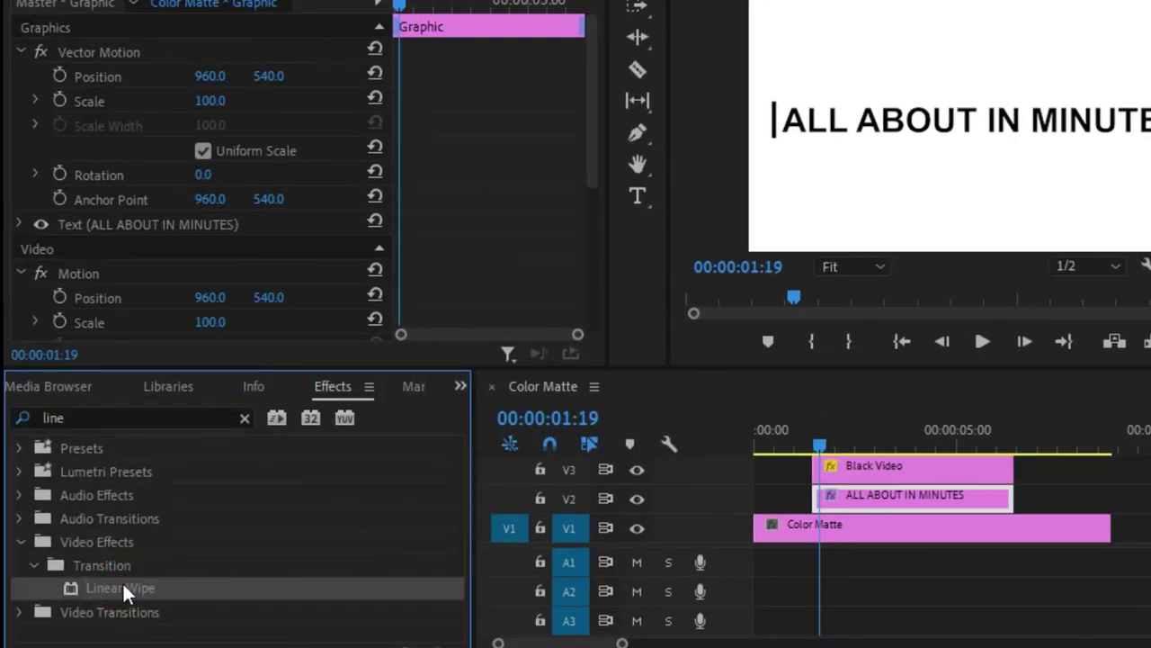
{"action": "left_click_drag", "start_coordinate": [119, 581], "coordinate": [888, 511]}
Step: Add a Linear Wipe Transition Completion keyframe of 100% at the text clip's start, 00:00:01:14
{"action": "left_click", "coordinate": [285, 120]}
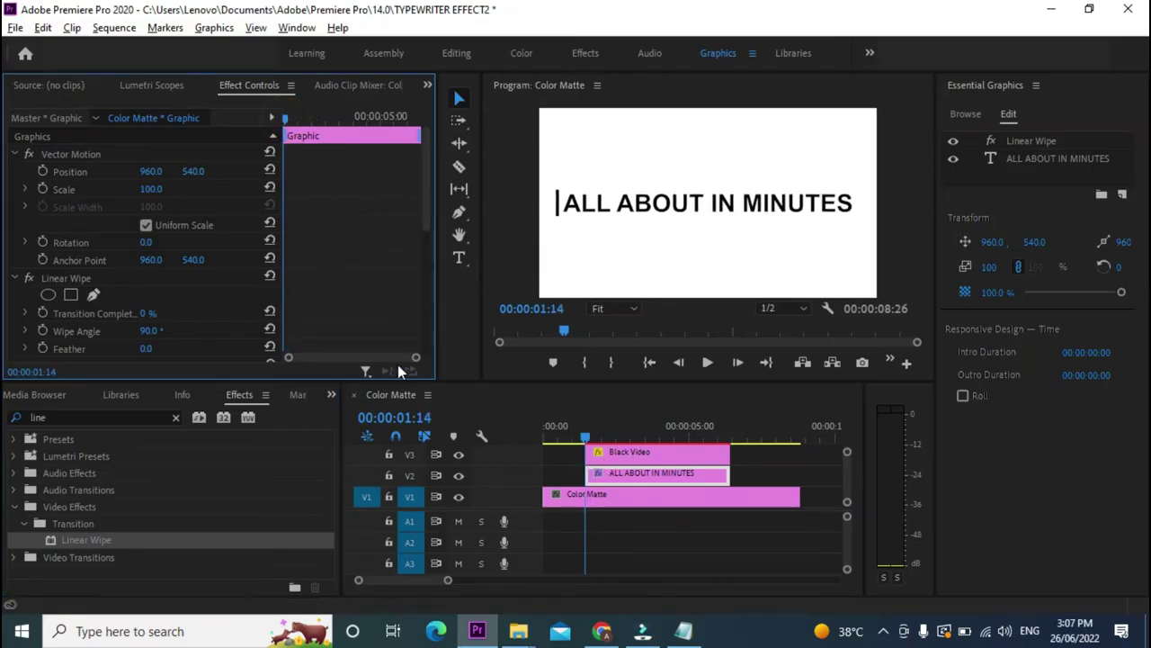
{"action": "left_click_drag", "start_coordinate": [426, 177], "coordinate": [427, 213]}
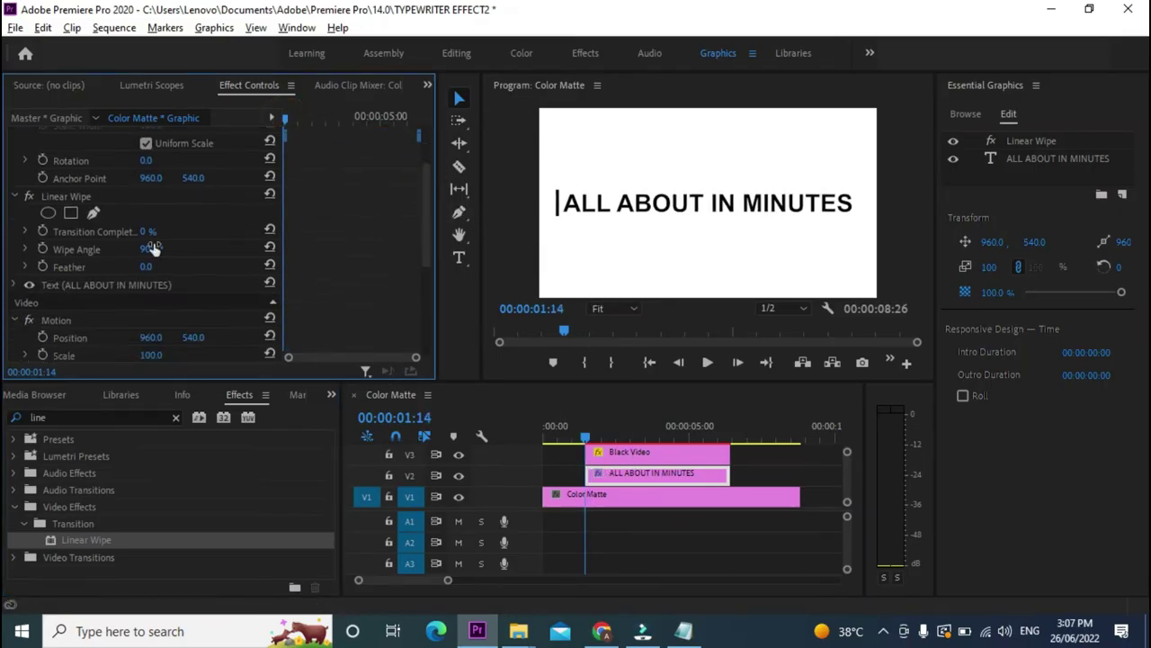
{"action": "left_click", "coordinate": [42, 230]}
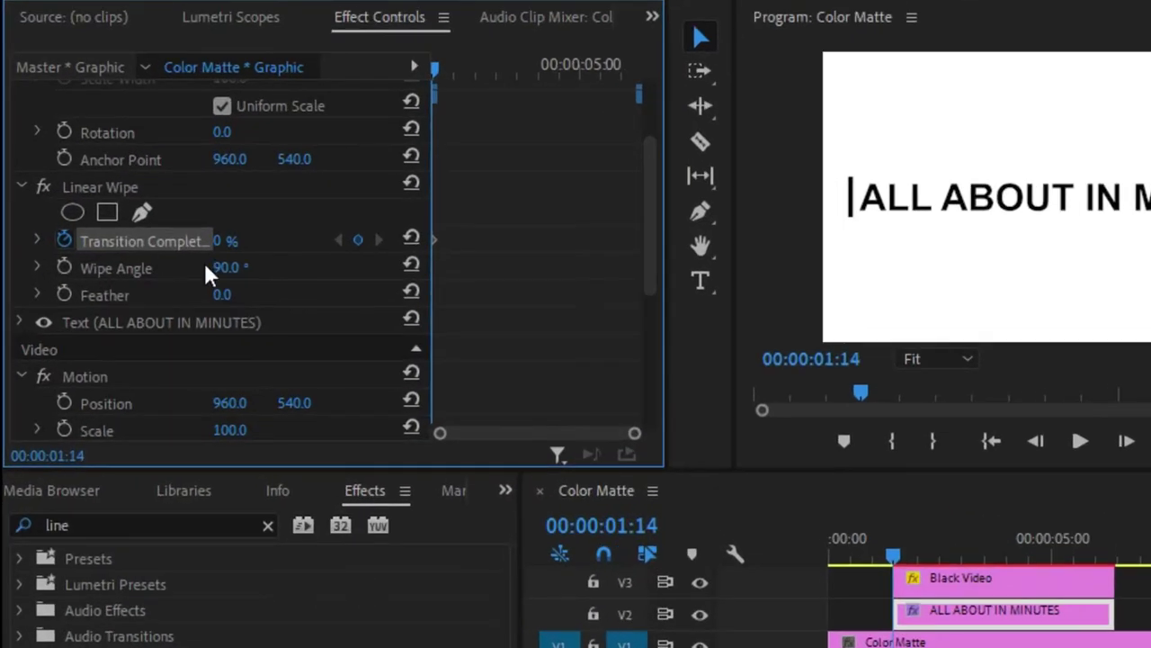
{"action": "left_click", "coordinate": [225, 241]}
{"action": "type", "text": "100"}
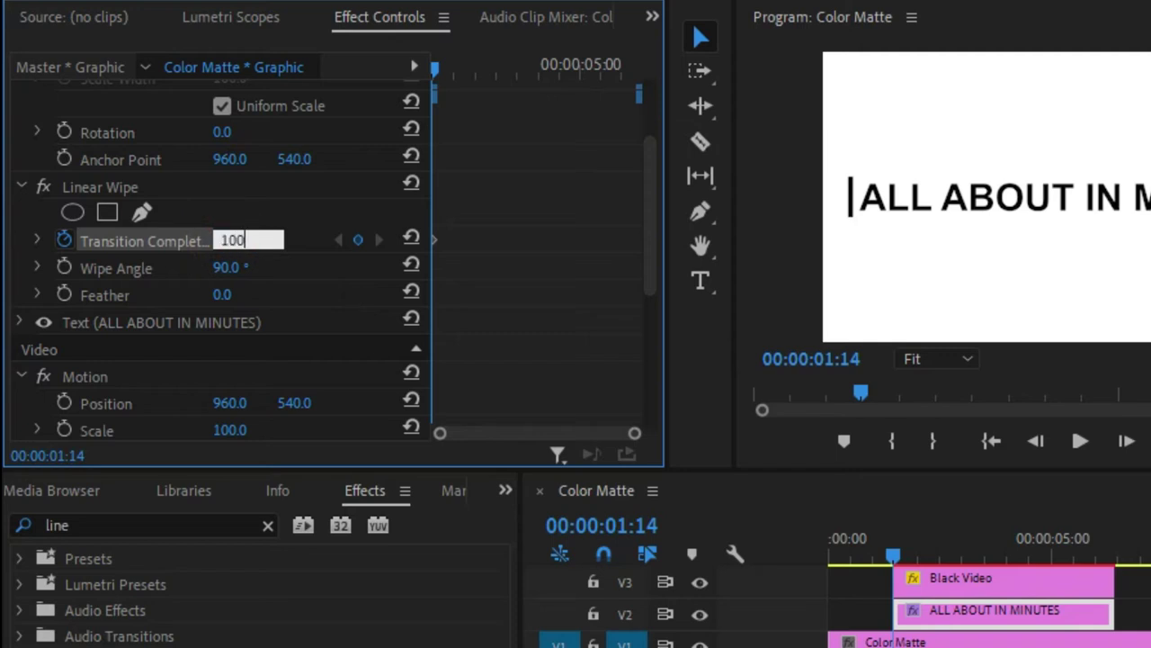
{"action": "key", "text": "Return"}
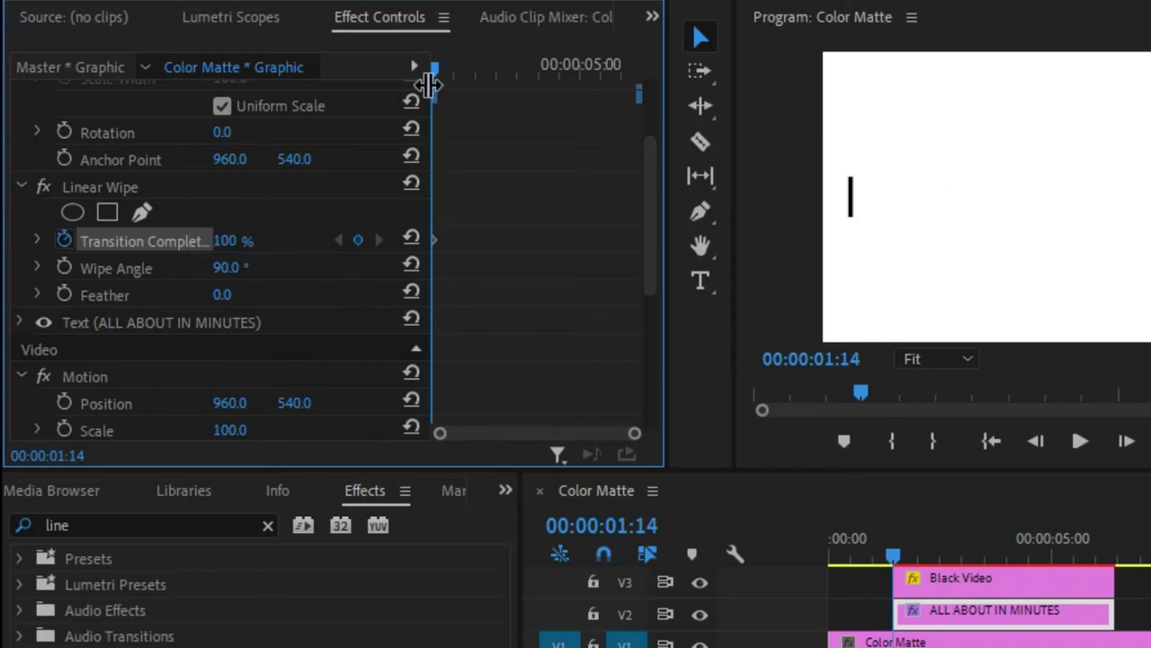
Step: Add a second Transition Completion keyframe of 0% at 00:00:03:02
{"action": "left_click_drag", "start_coordinate": [433, 73], "coordinate": [502, 79]}
{"action": "left_click", "coordinate": [230, 239]}
{"action": "type", "text": "0"}
{"action": "key", "text": "Return"}
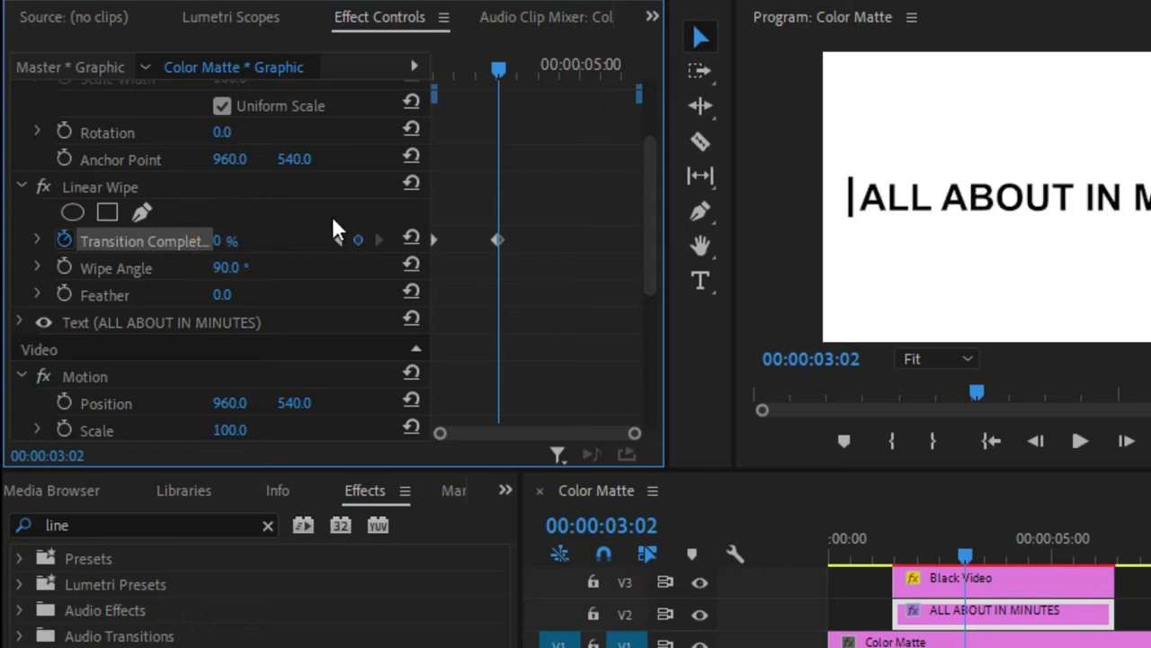
Step: Preview the wipe direction and set the Linear Wipe's wipe angle to 270° so the text reveals from its first letter
{"action": "left_click_drag", "start_coordinate": [501, 67], "coordinate": [463, 91]}
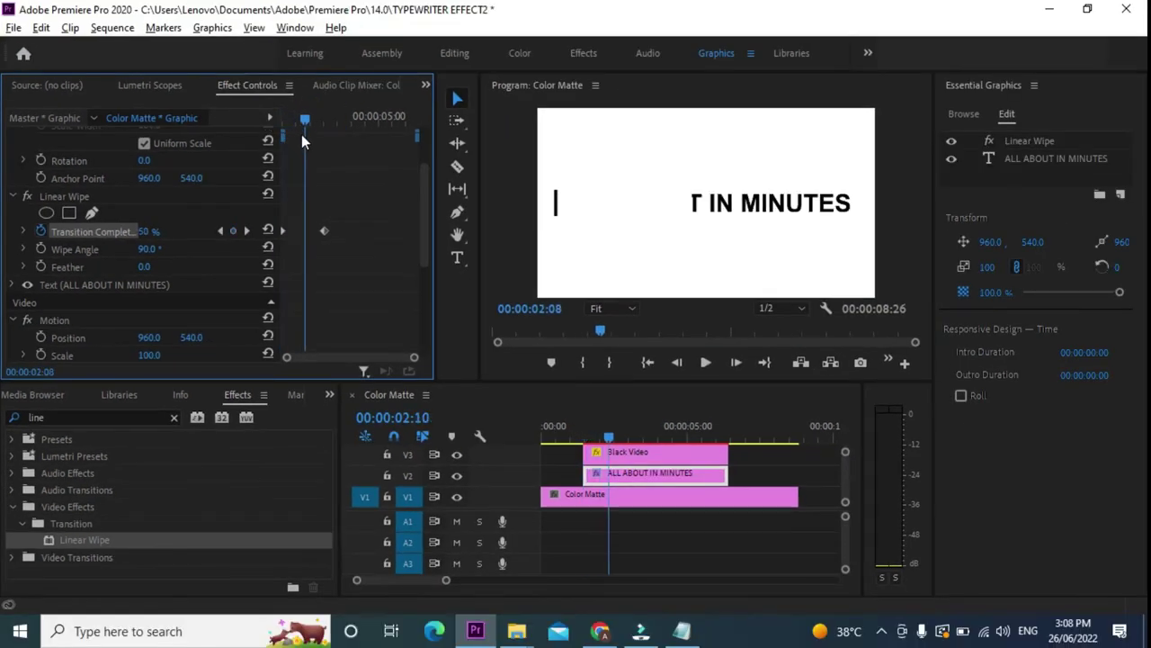
{"action": "left_click_drag", "start_coordinate": [301, 134], "coordinate": [325, 137]}
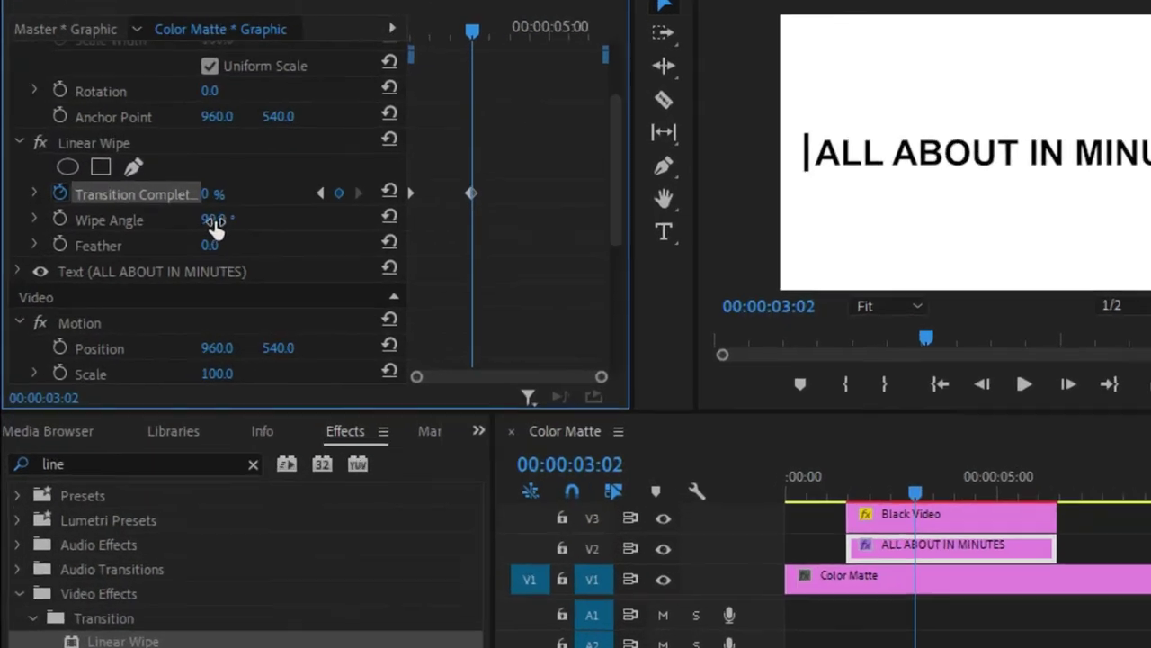
{"action": "left_click", "coordinate": [148, 249]}
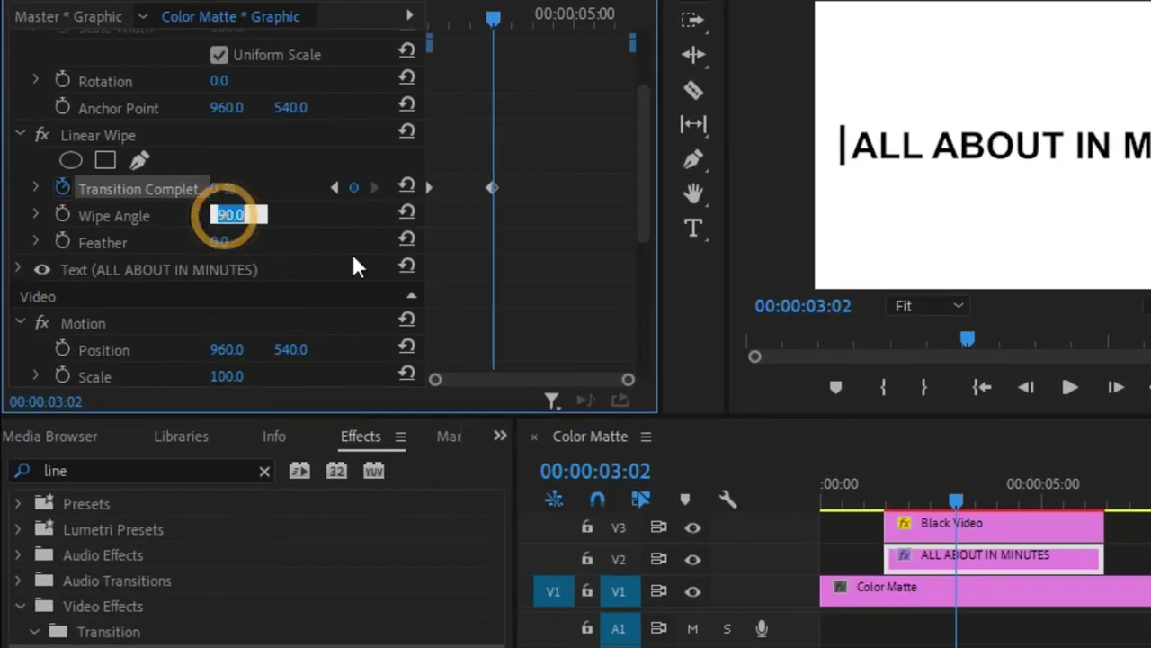
{"action": "type", "text": "270"}
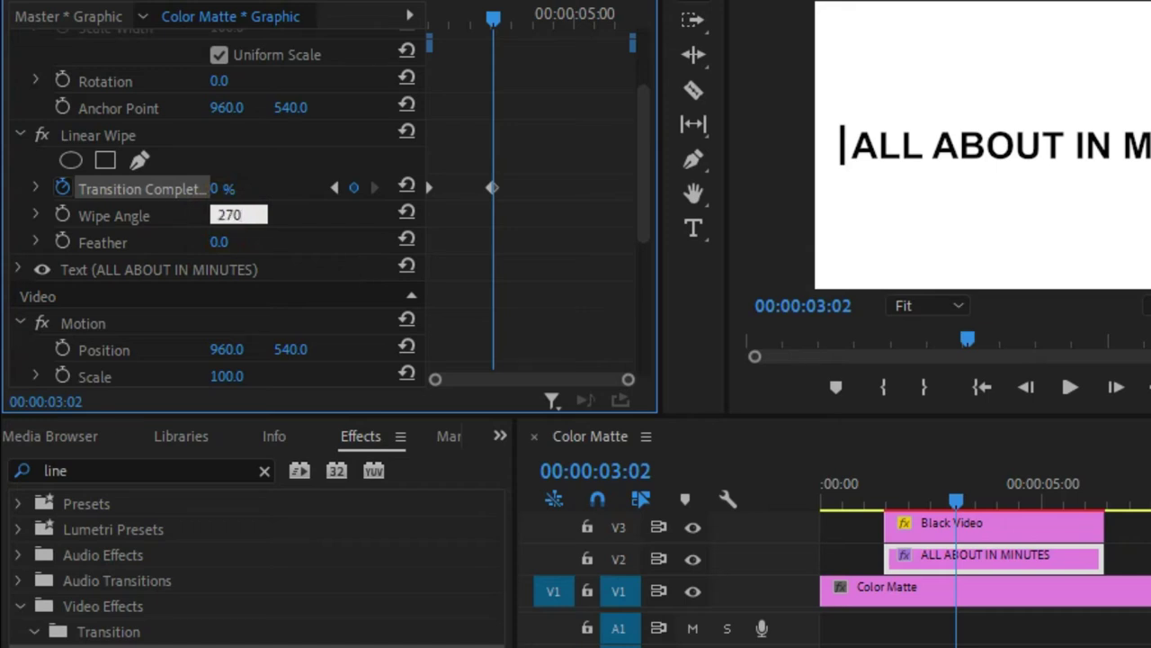
{"action": "key", "text": "Return"}
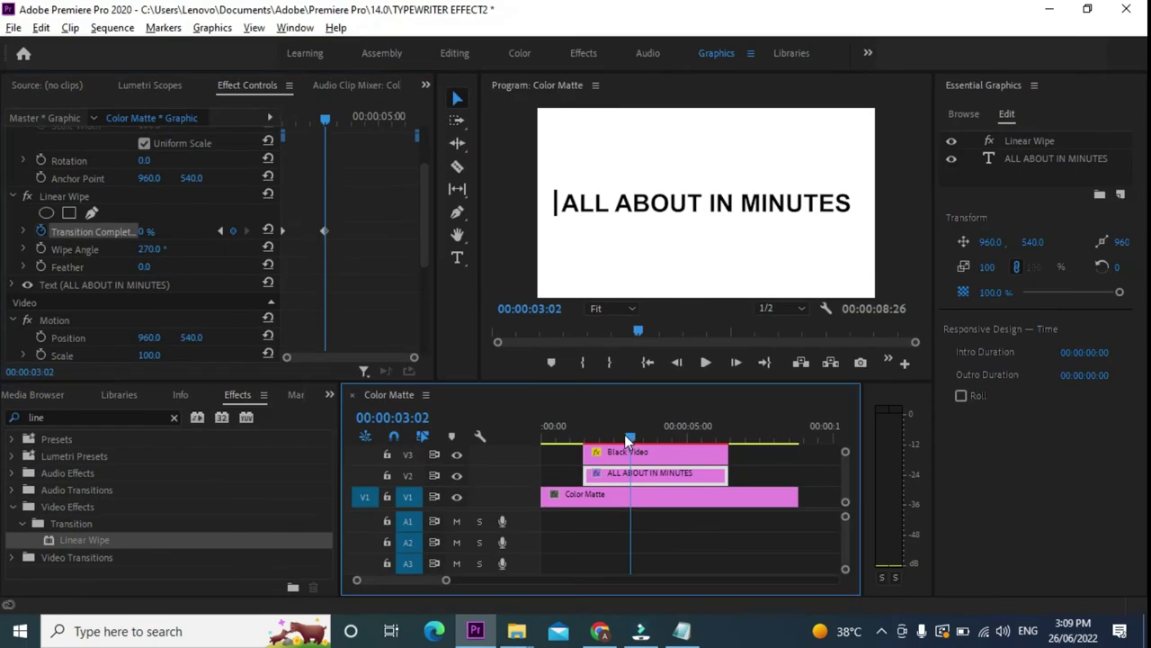
Step: Speed up the text reveal by moving the last Transition Completion keyframe earlier, to about 00:00:02:22, and play it back
{"action": "mouse_move", "coordinate": [627, 439]}
{"action": "left_mouse_down"}
{"action": "mouse_move", "coordinate": [579, 442]}
{"action": "mouse_move", "coordinate": [637, 455]}
{"action": "left_mouse_up"}
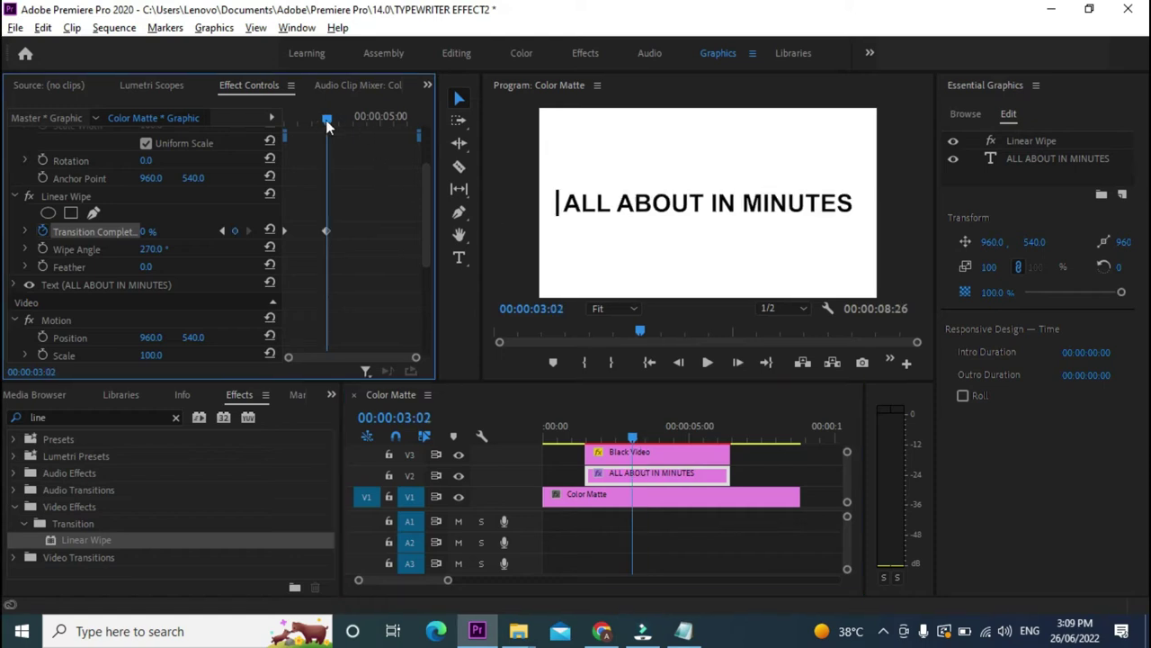
{"action": "mouse_move", "coordinate": [327, 126]}
{"action": "left_mouse_down"}
{"action": "mouse_move", "coordinate": [288, 127]}
{"action": "mouse_move", "coordinate": [314, 127]}
{"action": "left_mouse_up"}
{"action": "left_click_drag", "start_coordinate": [326, 233], "coordinate": [323, 236]}
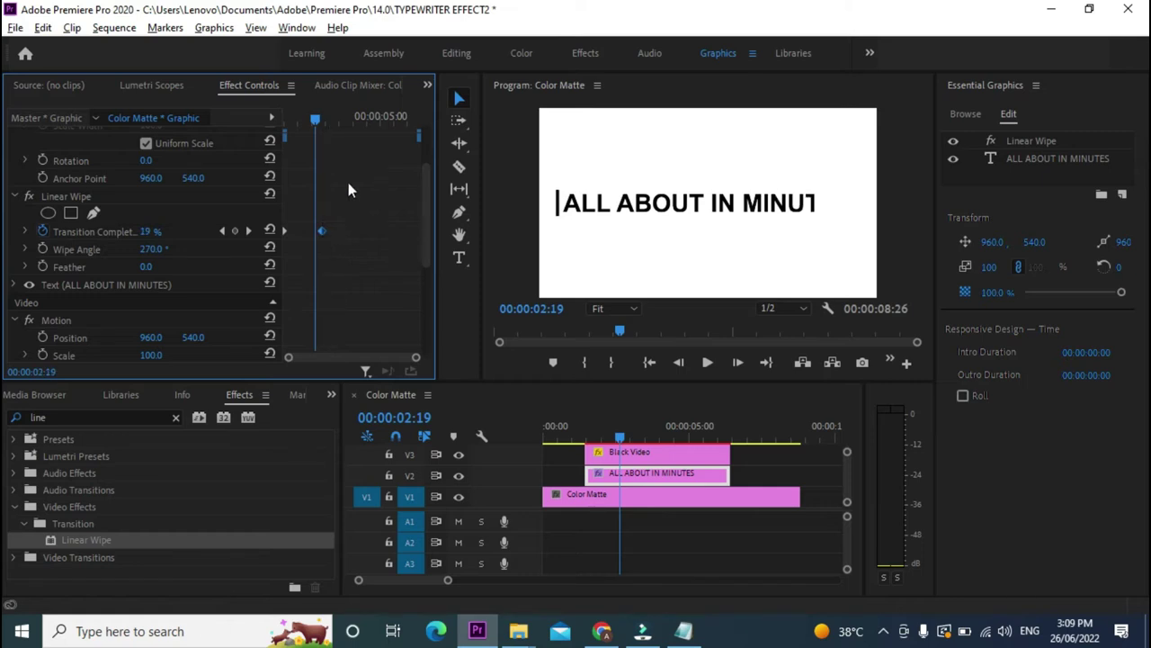
{"action": "left_click_drag", "start_coordinate": [315, 121], "coordinate": [285, 130]}
{"action": "key", "text": "space"}
{"action": "key", "text": "space"}
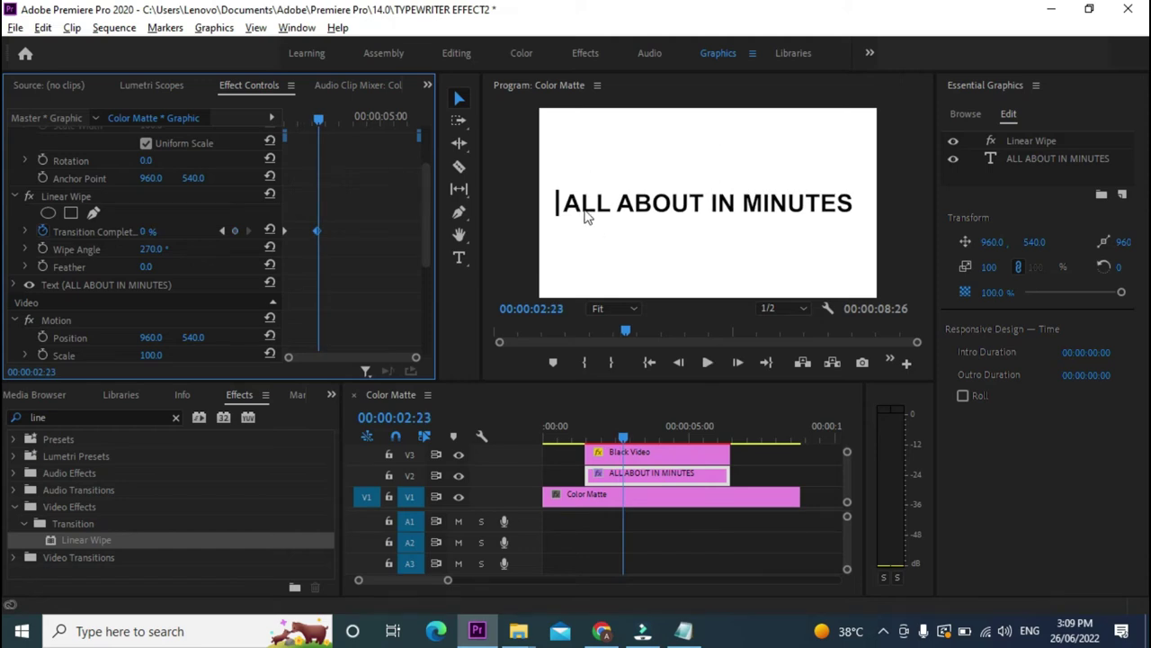
Step: Start animating the Black Video cursor's Position with a keyframe at the clip's start, 00:00:01:14
{"action": "left_click", "coordinate": [617, 459]}
{"action": "left_click_drag", "start_coordinate": [623, 437], "coordinate": [606, 439]}
{"action": "left_click_drag", "start_coordinate": [303, 126], "coordinate": [277, 122]}
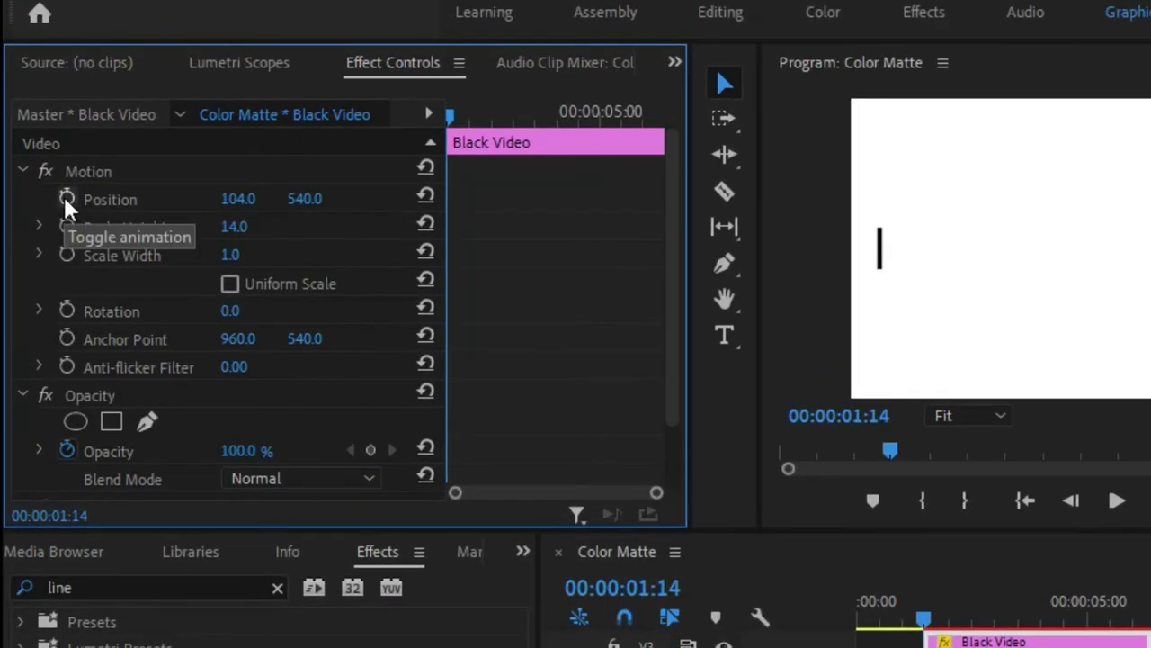
{"action": "left_click", "coordinate": [42, 170]}
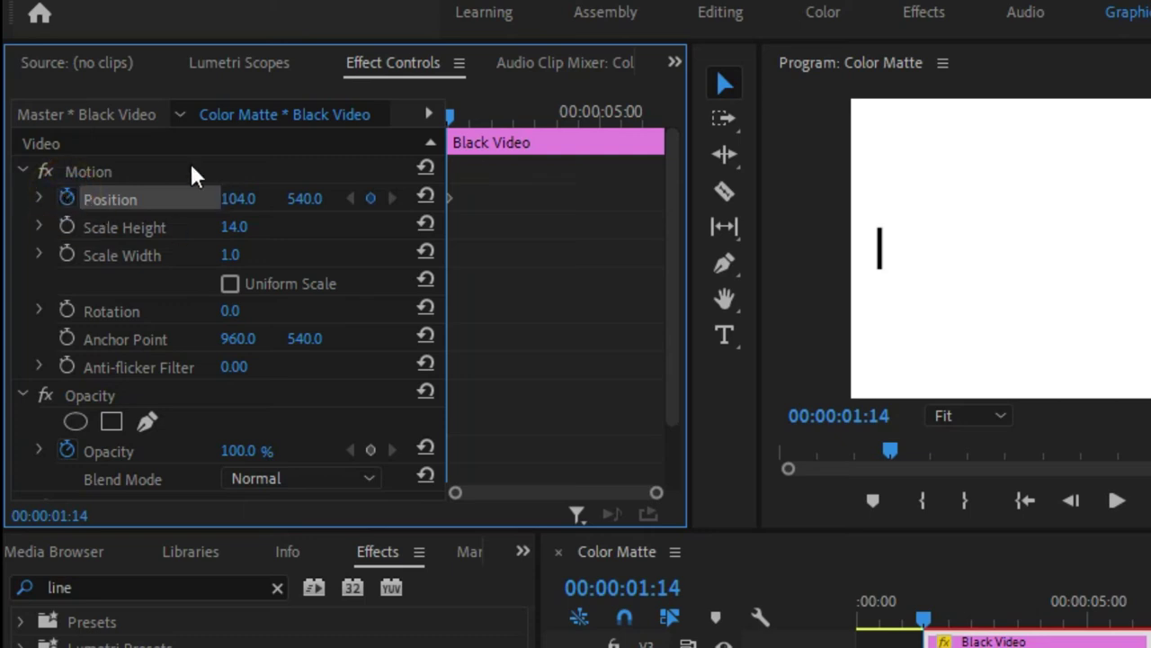
Step: Add a Position keyframe at 00:00:02:22 that moves the cursor horizontally to just past the end of the text
{"action": "left_click_drag", "start_coordinate": [450, 113], "coordinate": [504, 111]}
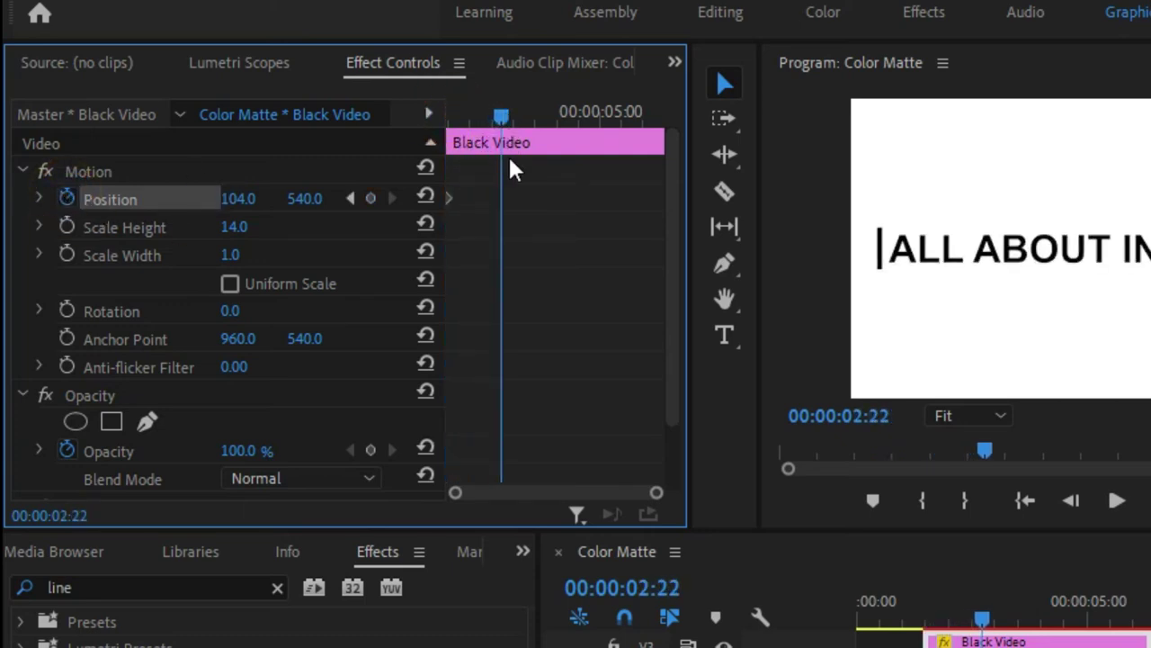
{"action": "left_click_drag", "start_coordinate": [260, 206], "coordinate": [1138, 258]}
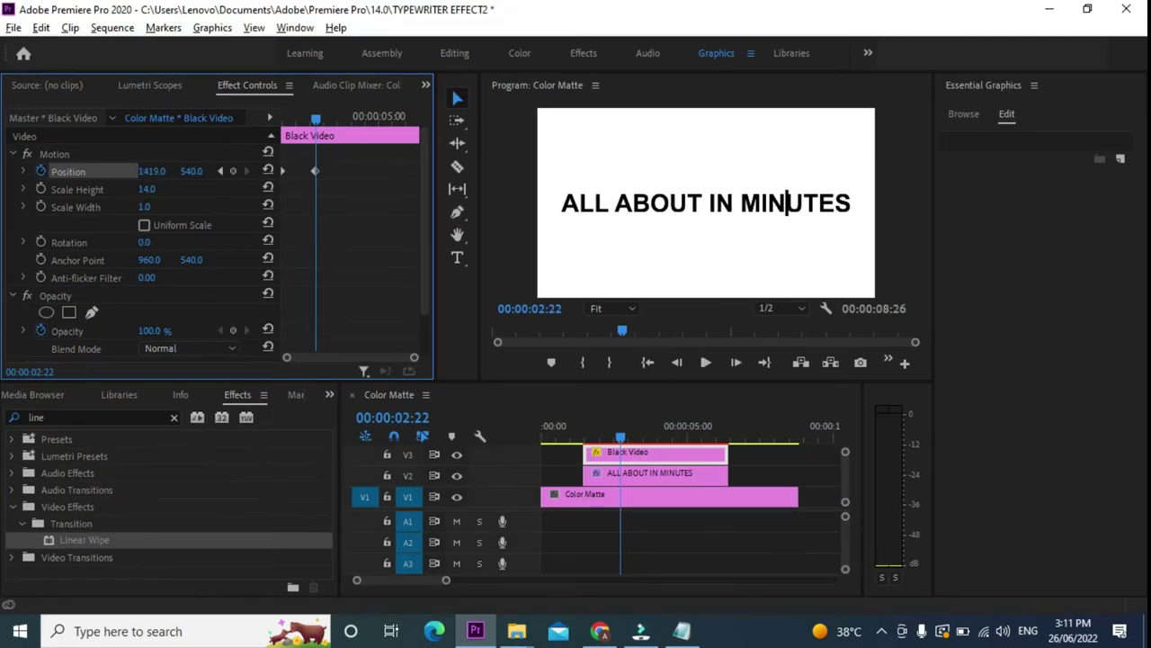
{"action": "left_click_drag", "start_coordinate": [151, 171], "coordinate": [240, 170]}
{"action": "mouse_move", "coordinate": [151, 171]}
{"action": "left_mouse_down"}
{"action": "mouse_move", "coordinate": [174, 171]}
{"action": "mouse_move", "coordinate": [160, 171]}
{"action": "left_mouse_up"}
Step: Play the animation from 00:00:01:14 and check frame by frame whether the cursor and the text reveal stay in sync
{"action": "left_click_drag", "start_coordinate": [315, 119], "coordinate": [284, 148]}
{"action": "key", "text": "space"}
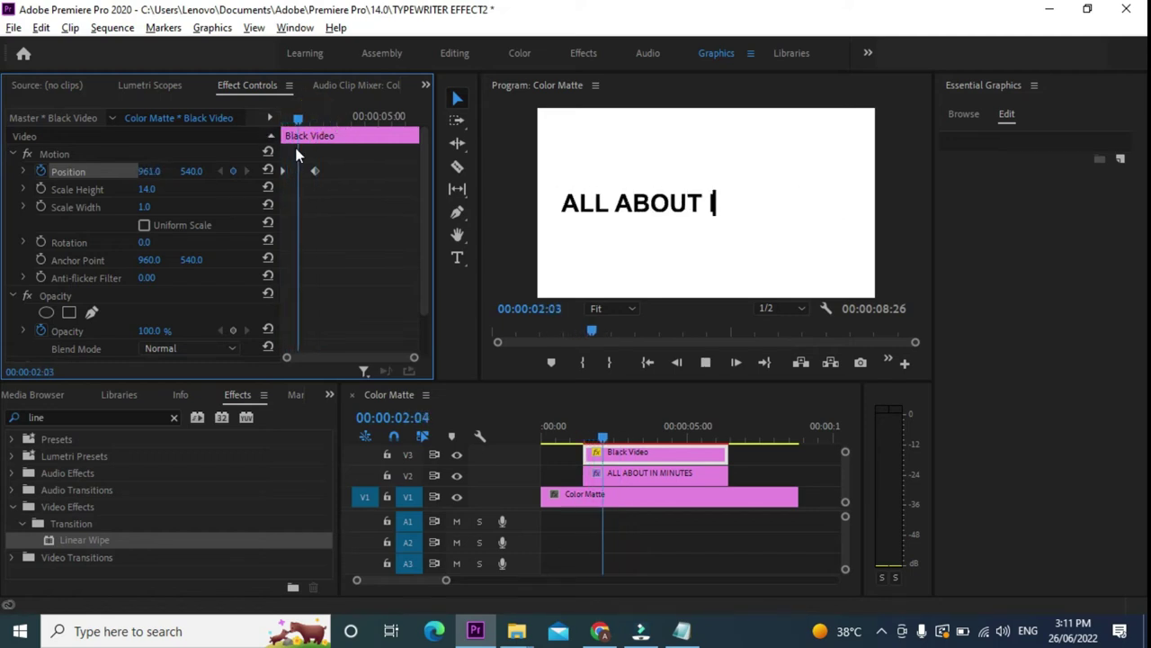
{"action": "key", "text": "space"}
{"action": "left_click_drag", "start_coordinate": [320, 121], "coordinate": [281, 144]}
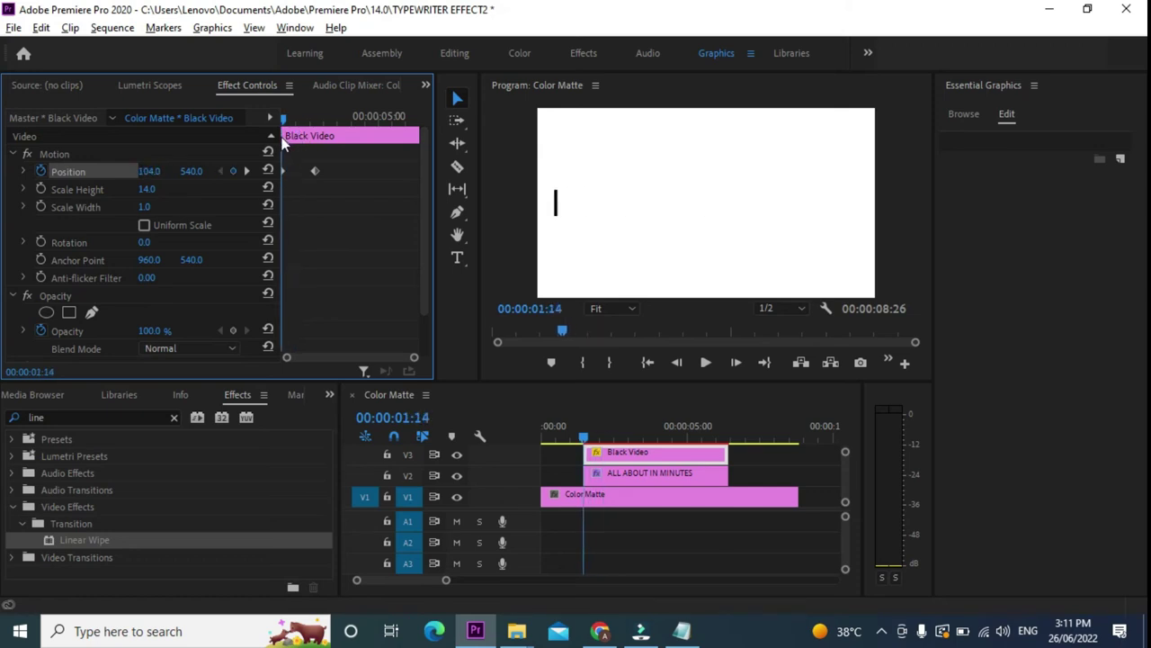
{"action": "left_click", "coordinate": [280, 121]}
{"action": "key", "text": "Right"}
{"action": "key", "text": "Right"}
{"action": "key", "text": "Right"}
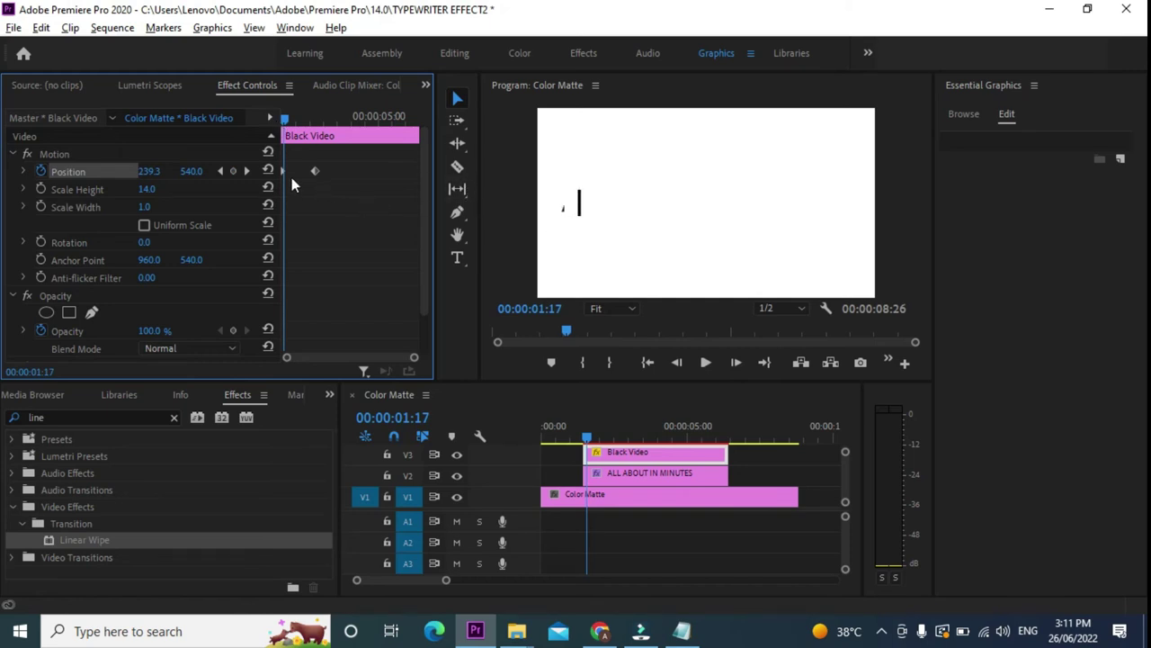
Step: Set the text clip's Linear Wipe Transition Completion to 72% at 00:00:01:24 so the text ends at the cursor
{"action": "left_click", "coordinate": [608, 475]}
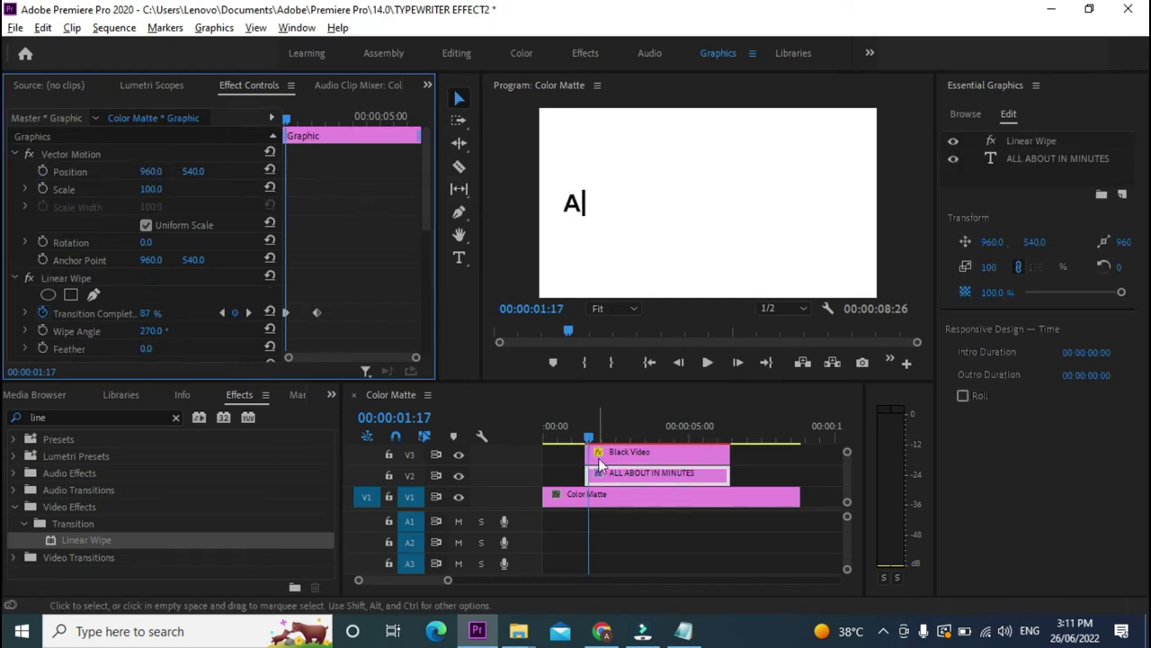
{"action": "left_click_drag", "start_coordinate": [590, 439], "coordinate": [597, 441]}
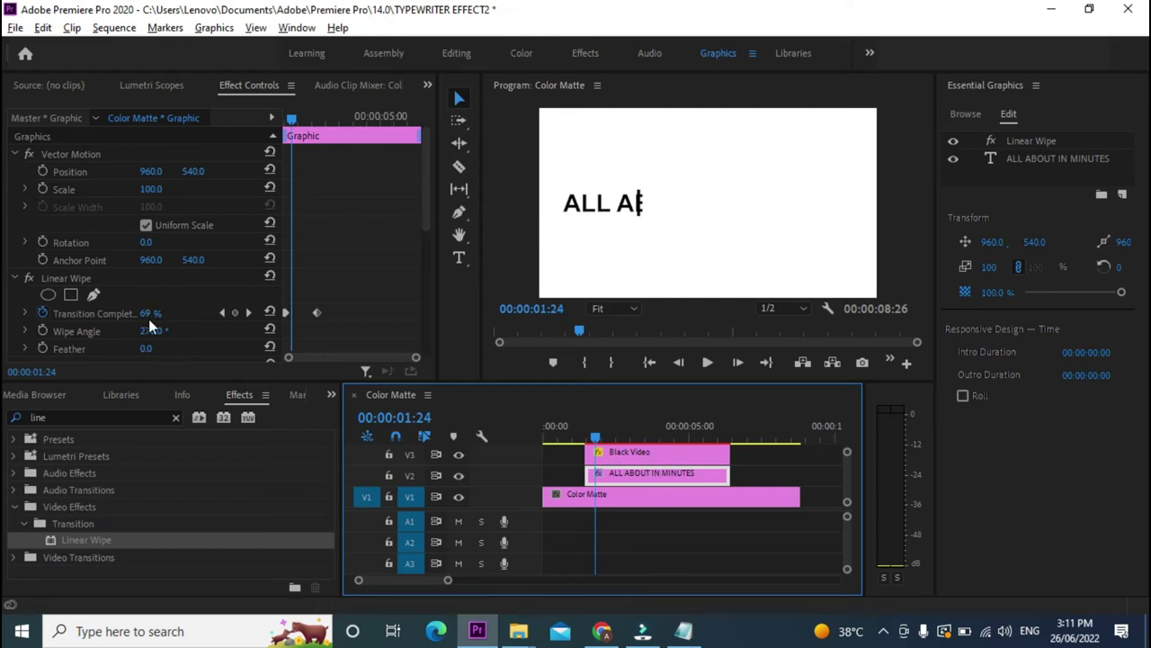
{"action": "mouse_move", "coordinate": [150, 315]}
{"action": "left_mouse_down"}
{"action": "mouse_move", "coordinate": [160, 314]}
{"action": "mouse_move", "coordinate": [150, 314]}
{"action": "left_mouse_up"}
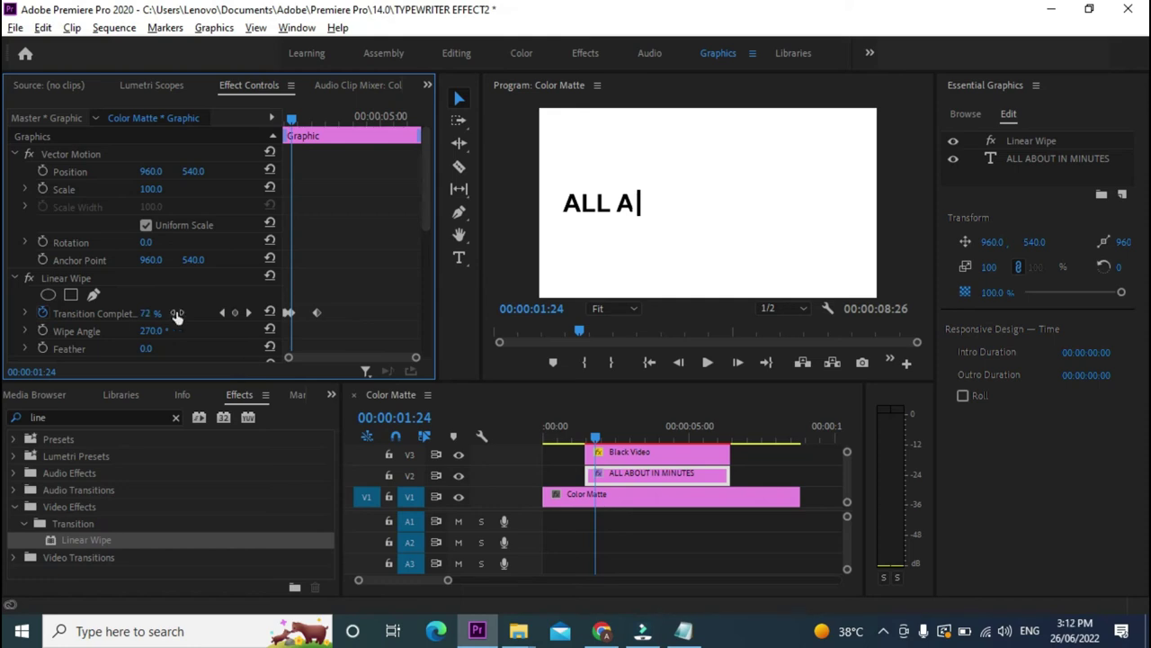
Step: Add further Transition Completion keyframes along the rest of the reveal, adjusting each so the visible text stops at the cursor
{"action": "left_click_drag", "start_coordinate": [596, 437], "coordinate": [606, 439]}
{"action": "left_click_drag", "start_coordinate": [151, 314], "coordinate": [154, 314]}
{"action": "left_click", "coordinate": [609, 426]}
{"action": "left_click_drag", "start_coordinate": [609, 430], "coordinate": [611, 430]}
{"action": "left_click_drag", "start_coordinate": [146, 314], "coordinate": [153, 314]}
{"action": "left_click_drag", "start_coordinate": [611, 435], "coordinate": [615, 435]}
{"action": "left_click_drag", "start_coordinate": [150, 314], "coordinate": [153, 314]}
{"action": "left_click_drag", "start_coordinate": [614, 436], "coordinate": [617, 435]}
{"action": "left_click_drag", "start_coordinate": [157, 314], "coordinate": [163, 313]}
Step: Step through the last frames of the reveal up to 00:00:02:22 to check the text against the cursor
{"action": "key", "text": "Right"}
{"action": "key", "text": "Right"}
{"action": "key", "text": "Right"}
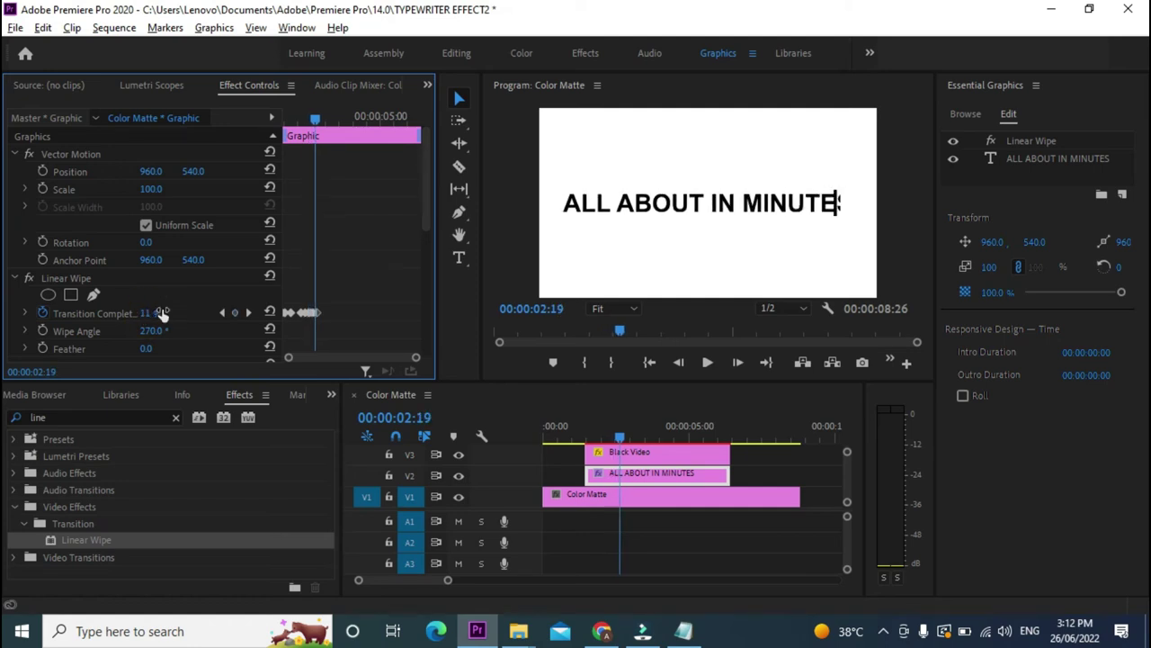
{"action": "key", "text": "Right"}
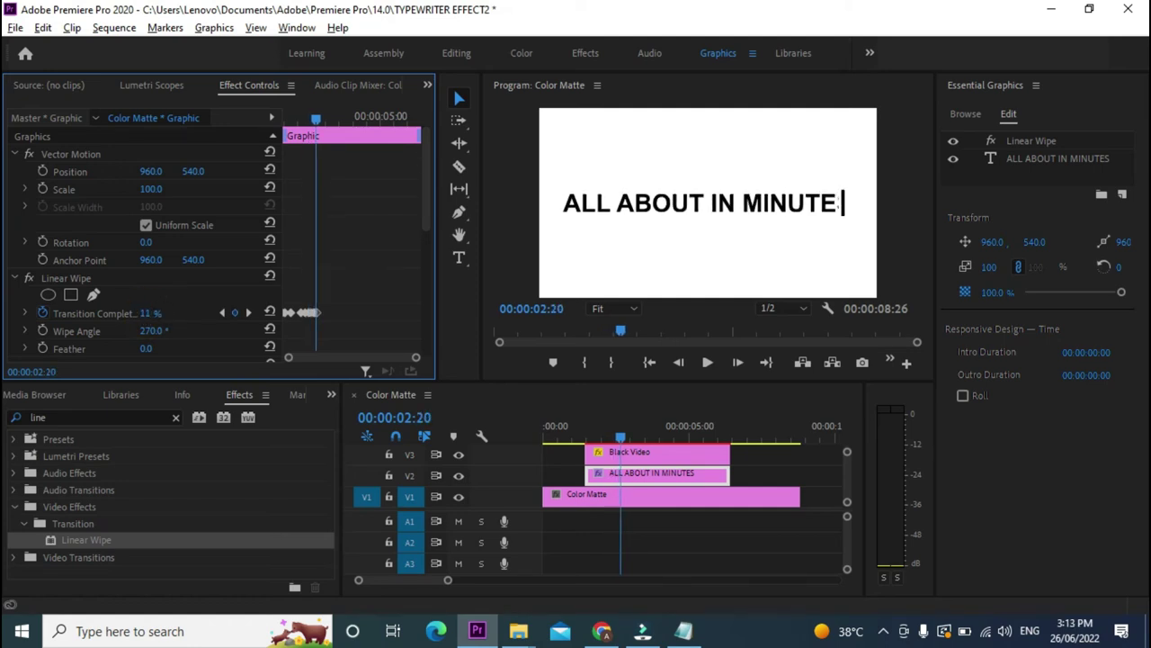
{"action": "key", "text": "Right"}
{"action": "key", "text": "Right"}
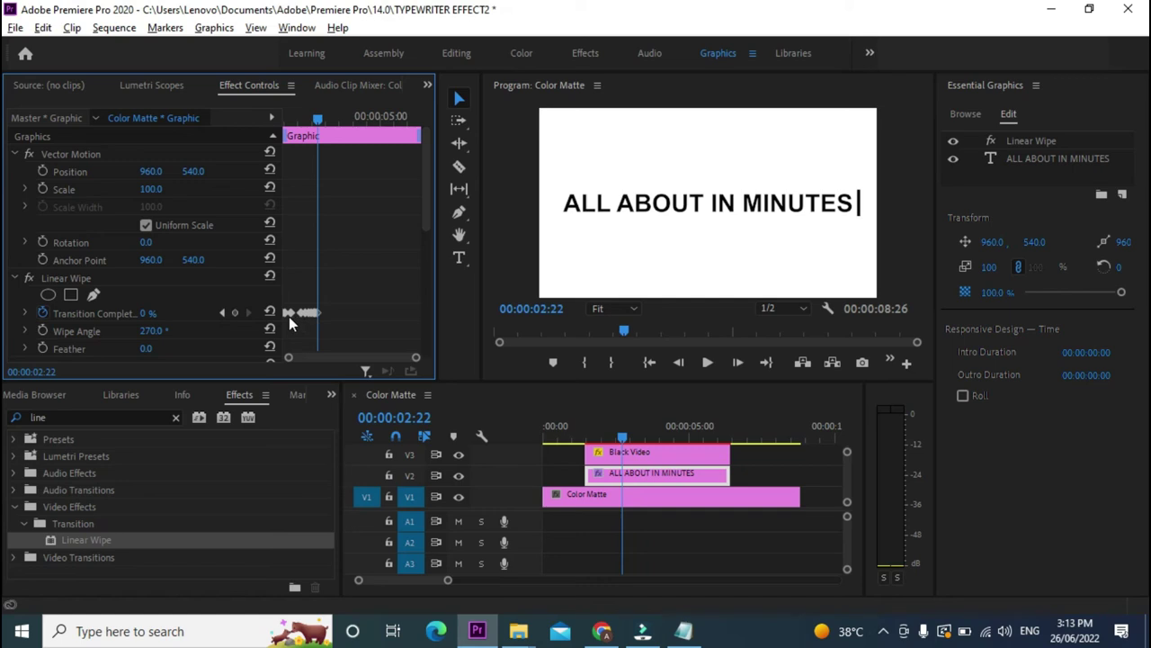
Step: Play the typewriter animation from 00:00:01:13 to check the cursor and the text reveal
{"action": "left_click_drag", "start_coordinate": [624, 438], "coordinate": [587, 454]}
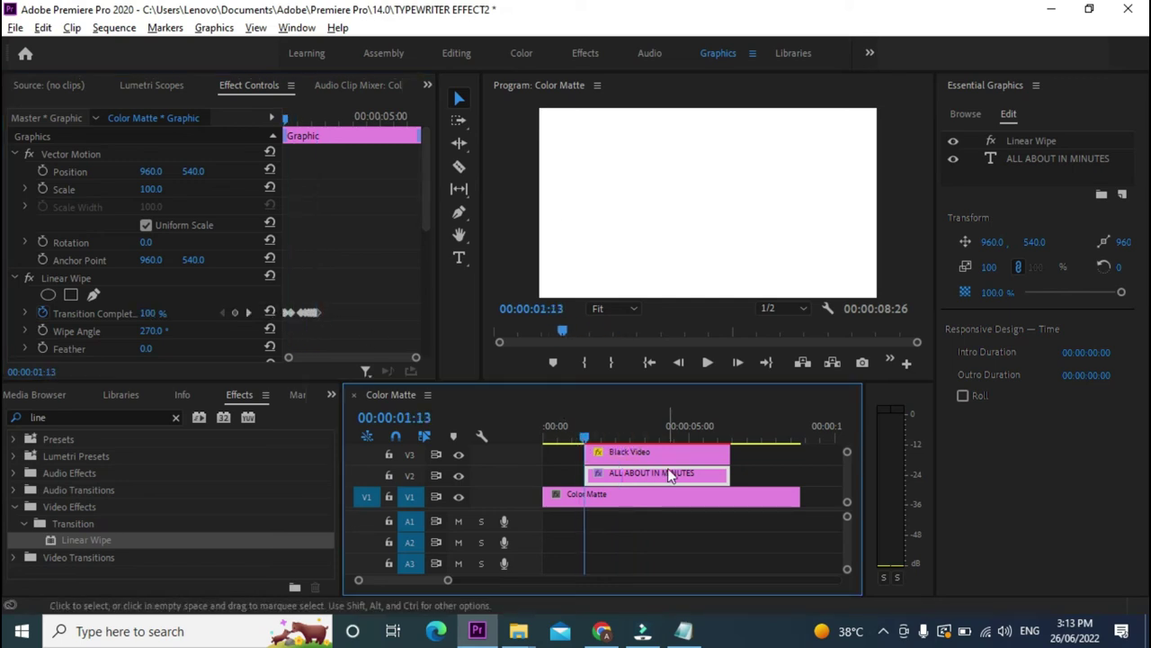
{"action": "key", "text": "space"}
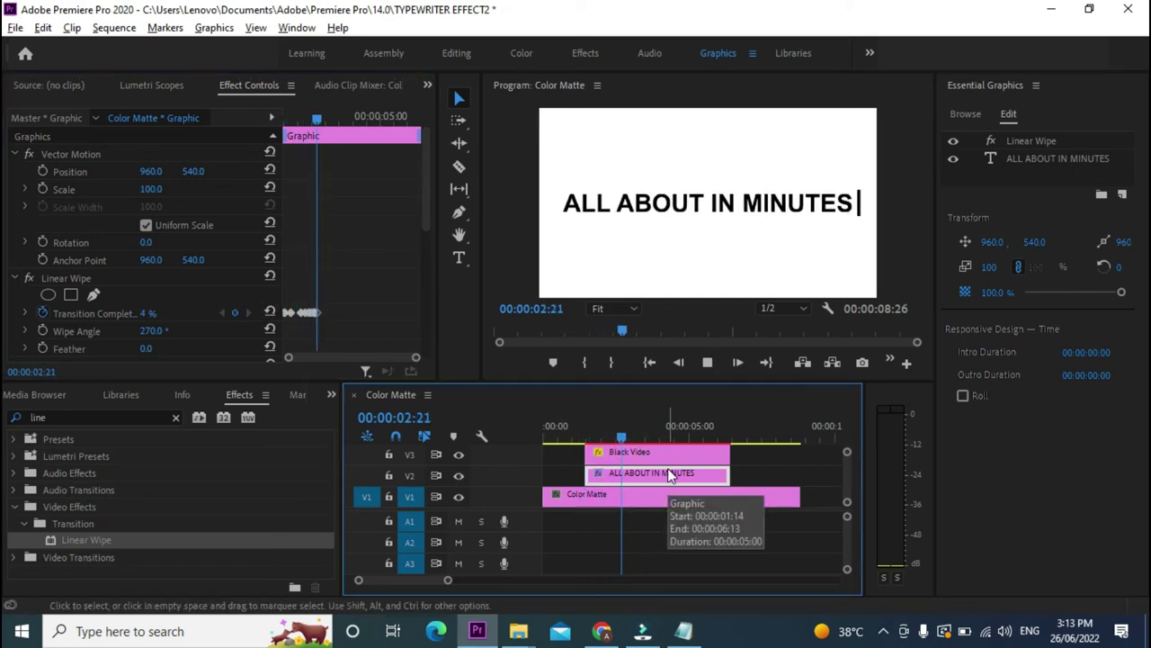
{"action": "left_click_drag", "start_coordinate": [645, 438], "coordinate": [570, 438]}
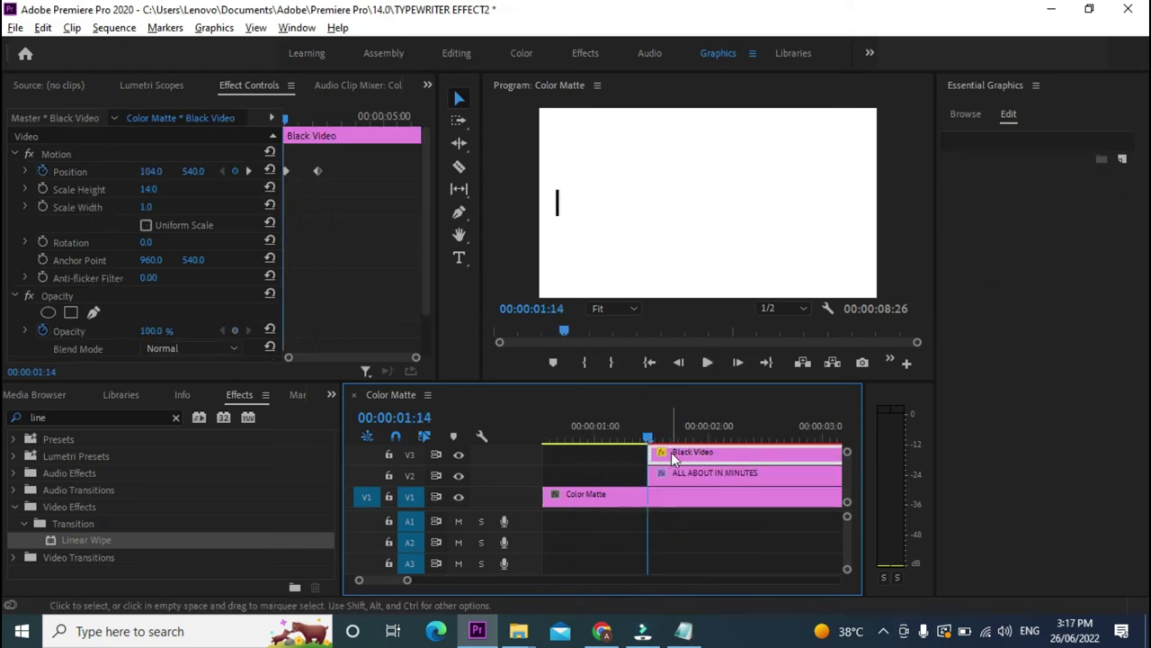
Step: Extend the Black Video clip back to the start of the sequence and split it at 00:00:01:14
{"action": "left_click_drag", "start_coordinate": [649, 452], "coordinate": [544, 452]}
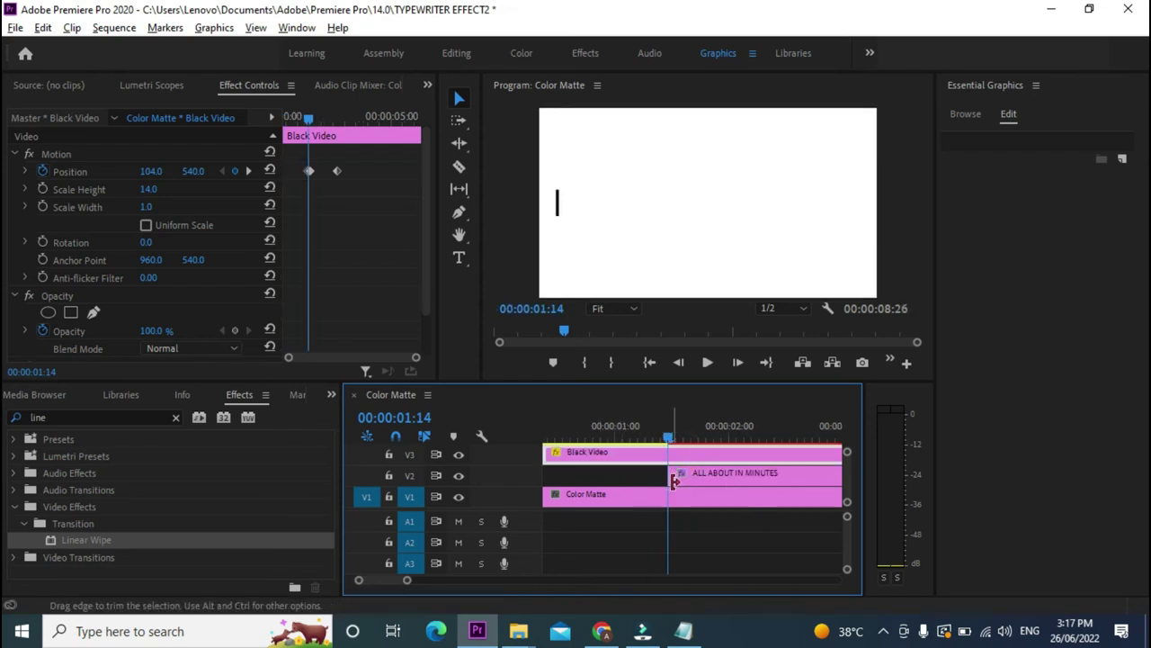
{"action": "key", "text": "c"}
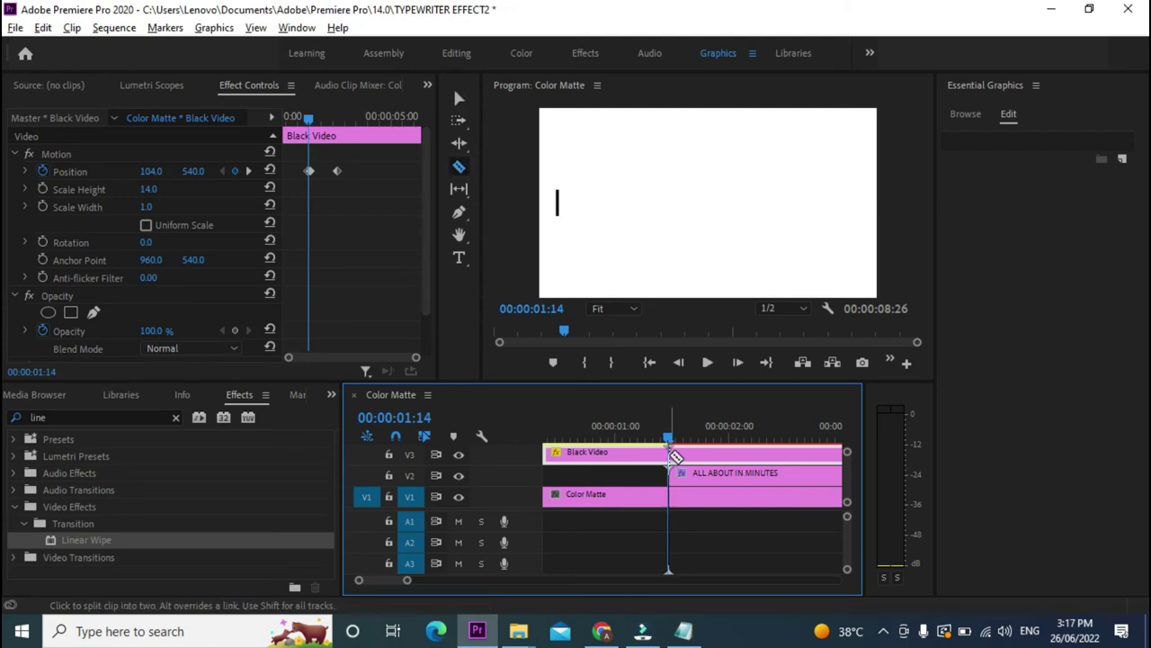
{"action": "left_click", "coordinate": [668, 455]}
{"action": "key", "text": "v"}
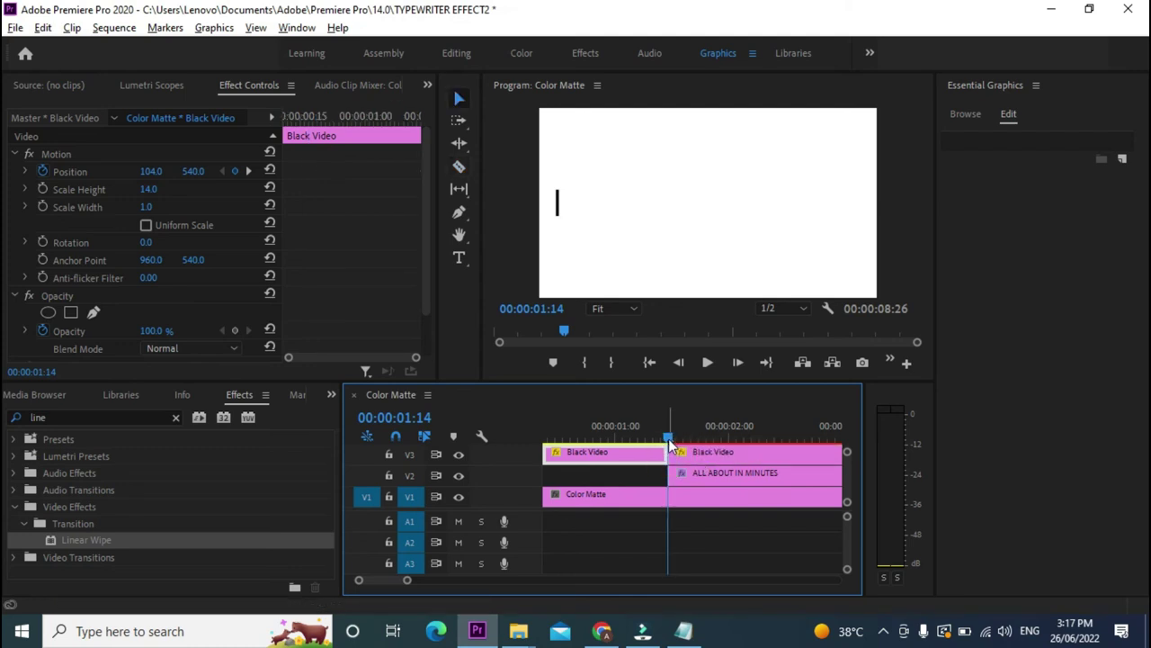
Step: Split the Black Video piece before the reveal at 00:00:01:11 and at every two frames back to 00:00:00:29
{"action": "key", "text": "Left"}
{"action": "key", "text": "Left"}
{"action": "key", "text": "Left"}
{"action": "key", "text": "Left"}
{"action": "key", "text": "Right"}
{"action": "key", "text": "Right"}
{"action": "key", "text": "Left"}
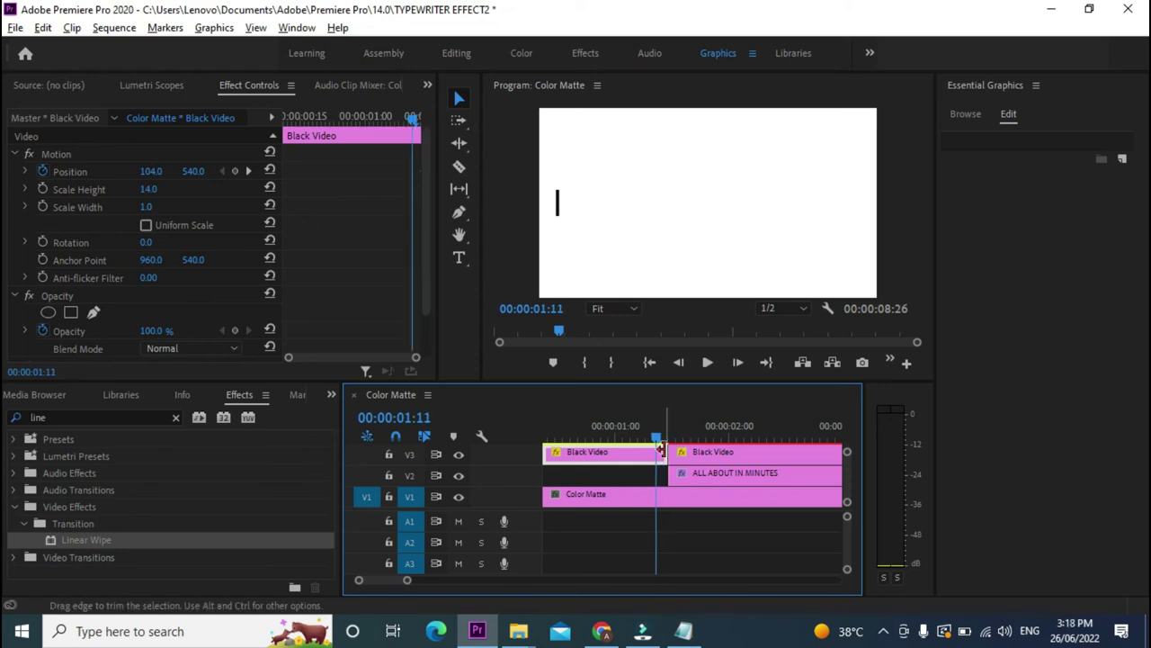
{"action": "key", "text": "c"}
{"action": "left_click", "coordinate": [656, 454]}
{"action": "key", "text": "Left"}
{"action": "key", "text": "Left"}
{"action": "left_click", "coordinate": [650, 453]}
{"action": "key", "text": "Left"}
{"action": "key", "text": "Left"}
{"action": "left_click", "coordinate": [641, 453]}
{"action": "key", "text": "Left"}
{"action": "key", "text": "Left"}
{"action": "key", "text": "ctrl+k"}
{"action": "key", "text": "Left"}
{"action": "key", "text": "Left"}
{"action": "key", "text": "ctrl+k"}
{"action": "key", "text": "Left"}
{"action": "key", "text": "Left"}
{"action": "key", "text": "ctrl+k"}
{"action": "key", "text": "Left"}
{"action": "key", "text": "Left"}
{"action": "key", "text": "ctrl+k"}
Step: Delete the leading Black Video piece and every second slice before the reveal to make the cursor blink
{"action": "key", "text": "Delete"}
{"action": "key", "text": "v"}
{"action": "left_click", "coordinate": [624, 459]}
{"action": "key", "text": "Delete"}
{"action": "left_click", "coordinate": [654, 457]}
{"action": "key", "text": "Delete"}
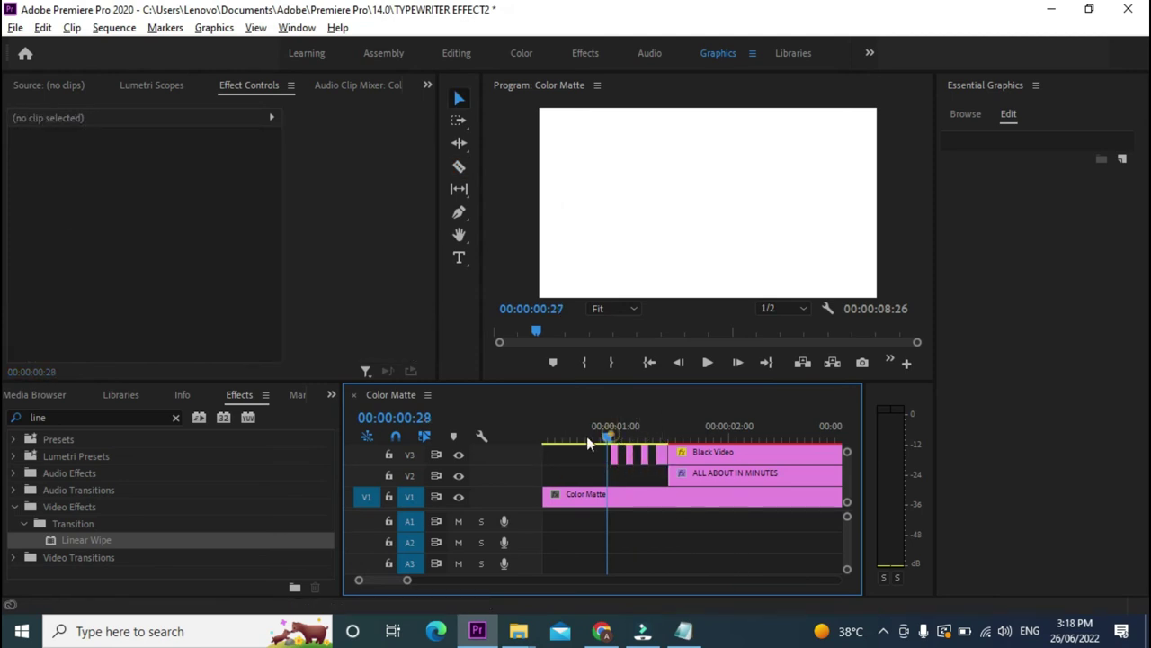
Step: Play the section before the title reveal to check the blinking cursor
{"action": "left_click_drag", "start_coordinate": [610, 437], "coordinate": [561, 438]}
{"action": "key", "text": "space"}
{"action": "key", "text": "space"}
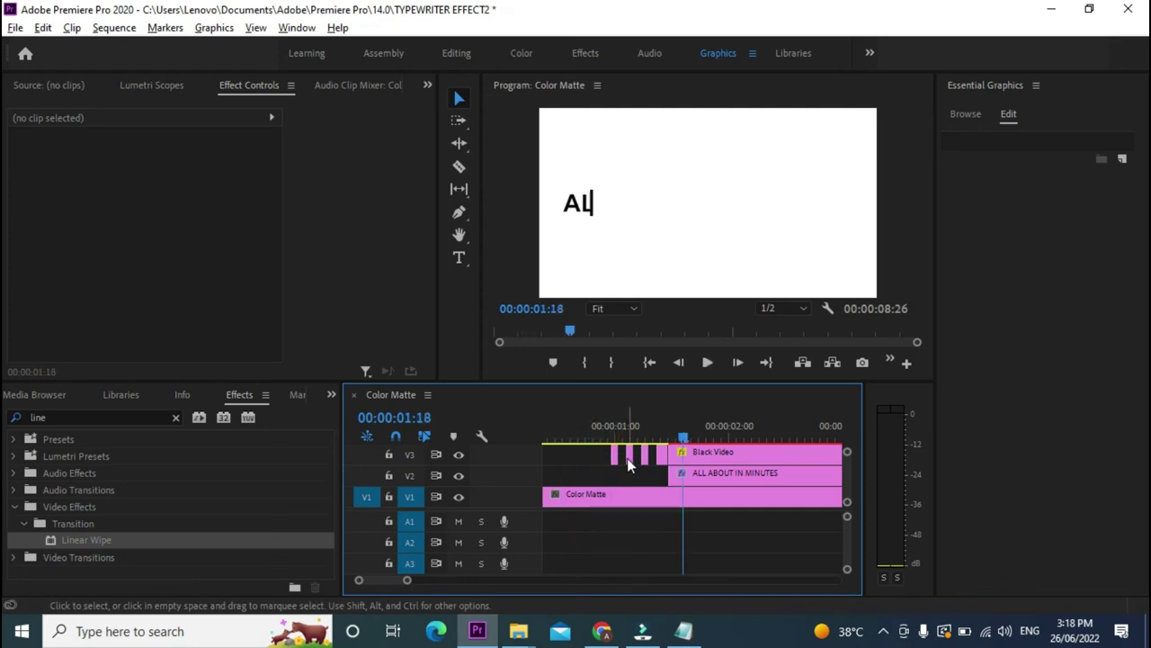
{"action": "left_click_drag", "start_coordinate": [692, 434], "coordinate": [596, 436]}
{"action": "key", "text": "space"}
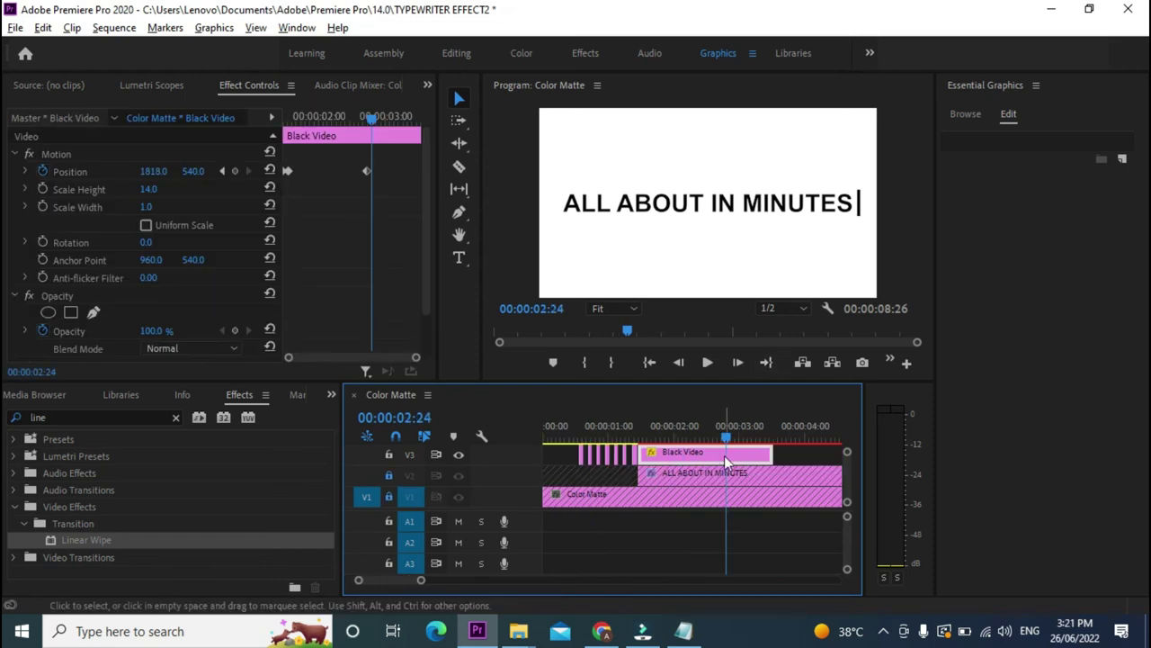
Step: Split the Black Video clip at 00:00:02:22, where the reveal ends, and select the piece after the cut
{"action": "mouse_move", "coordinate": [727, 438]}
{"action": "left_mouse_down"}
{"action": "mouse_move", "coordinate": [709, 439]}
{"action": "mouse_move", "coordinate": [723, 441]}
{"action": "left_mouse_up"}
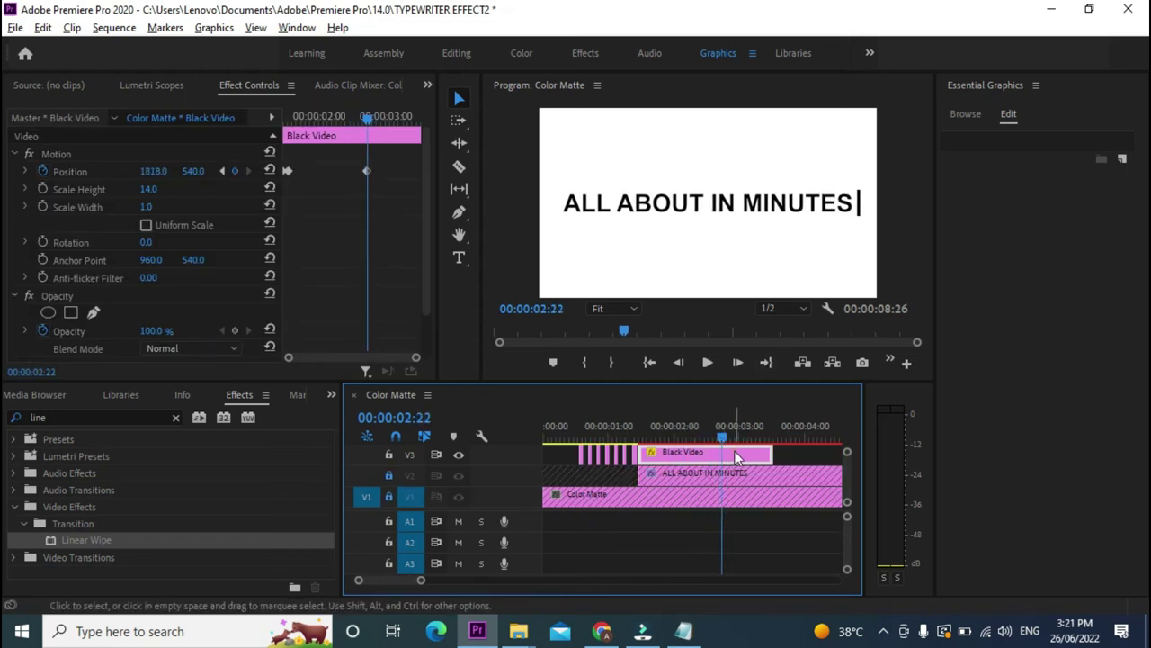
{"action": "left_click", "coordinate": [722, 452]}
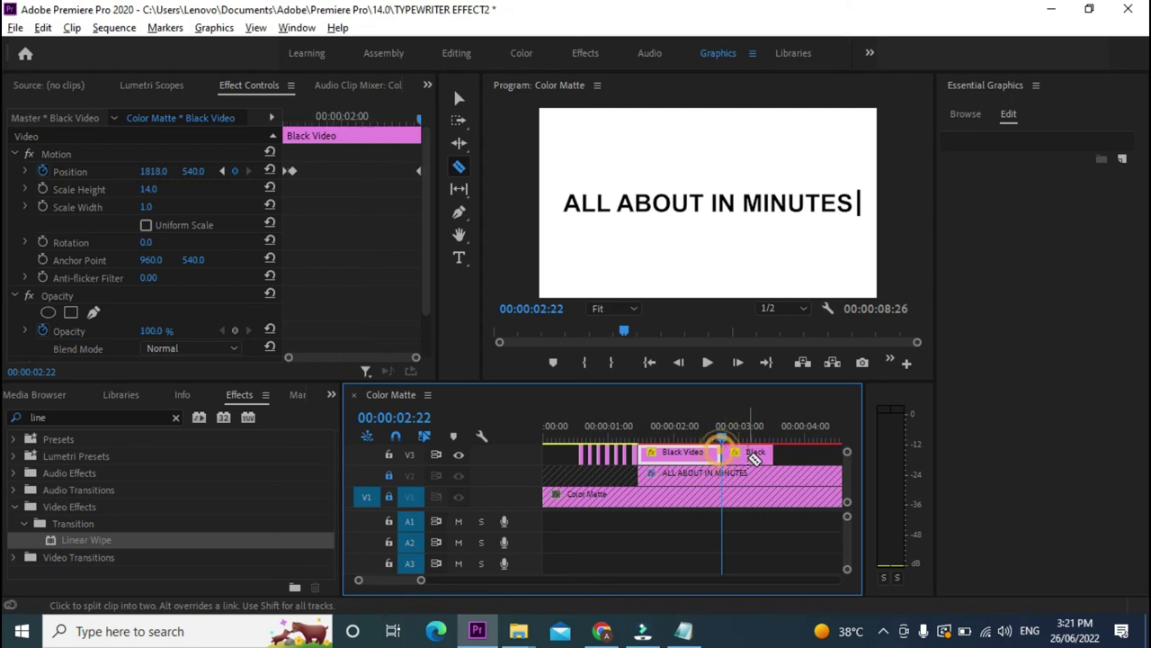
{"action": "key", "text": "v"}
{"action": "left_click", "coordinate": [744, 457]}
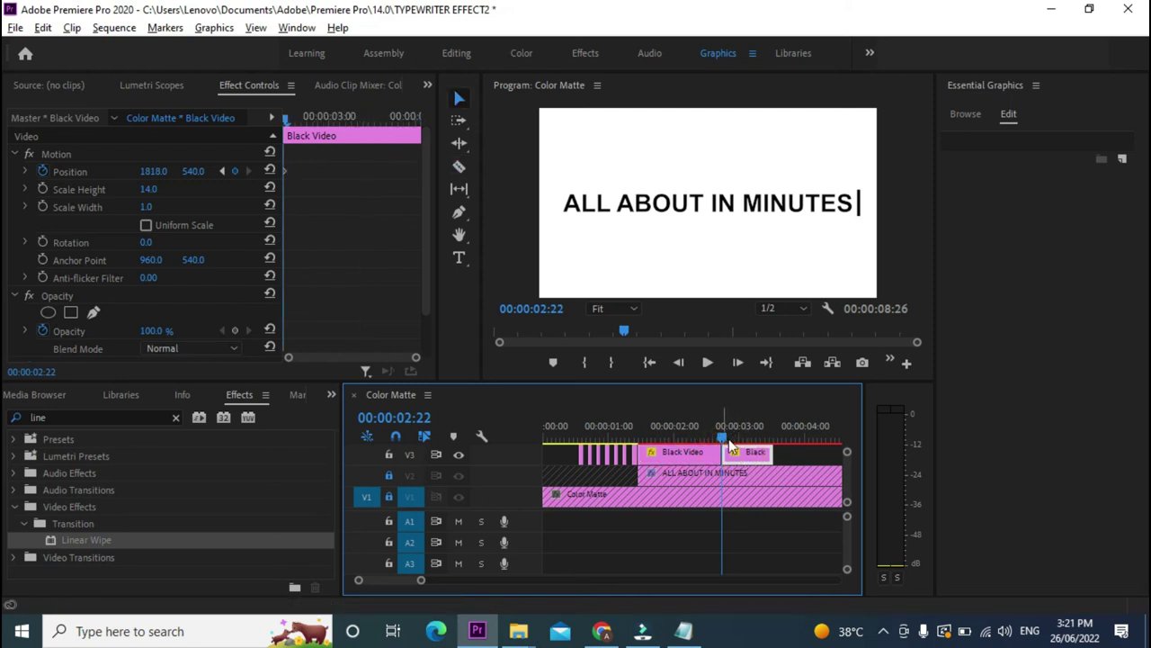
Step: Split the Black Video piece after the reveal every two frames from 00:00:02:24 on, and remove alternate slices to make the cursor blink
{"action": "key", "text": "Right"}
{"action": "key", "text": "Right"}
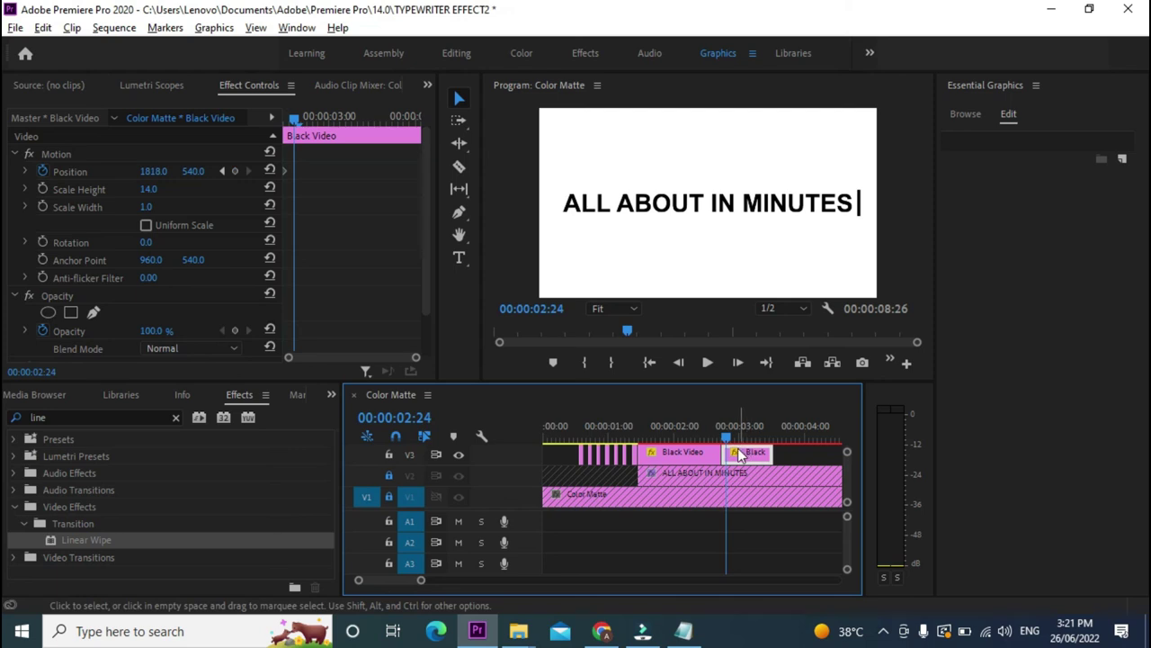
{"action": "key", "text": "c"}
{"action": "key", "text": "="}
{"action": "left_click", "coordinate": [694, 455]}
{"action": "key", "text": "Right"}
{"action": "key", "text": "Right"}
{"action": "left_click", "coordinate": [703, 455]}
{"action": "key", "text": "Right"}
{"action": "key", "text": "Right"}
{"action": "left_click", "coordinate": [712, 455]}
{"action": "key", "text": "Right"}
{"action": "key", "text": "Right"}
{"action": "left_click", "coordinate": [722, 455]}
{"action": "key", "text": "Right"}
{"action": "key", "text": "Right"}
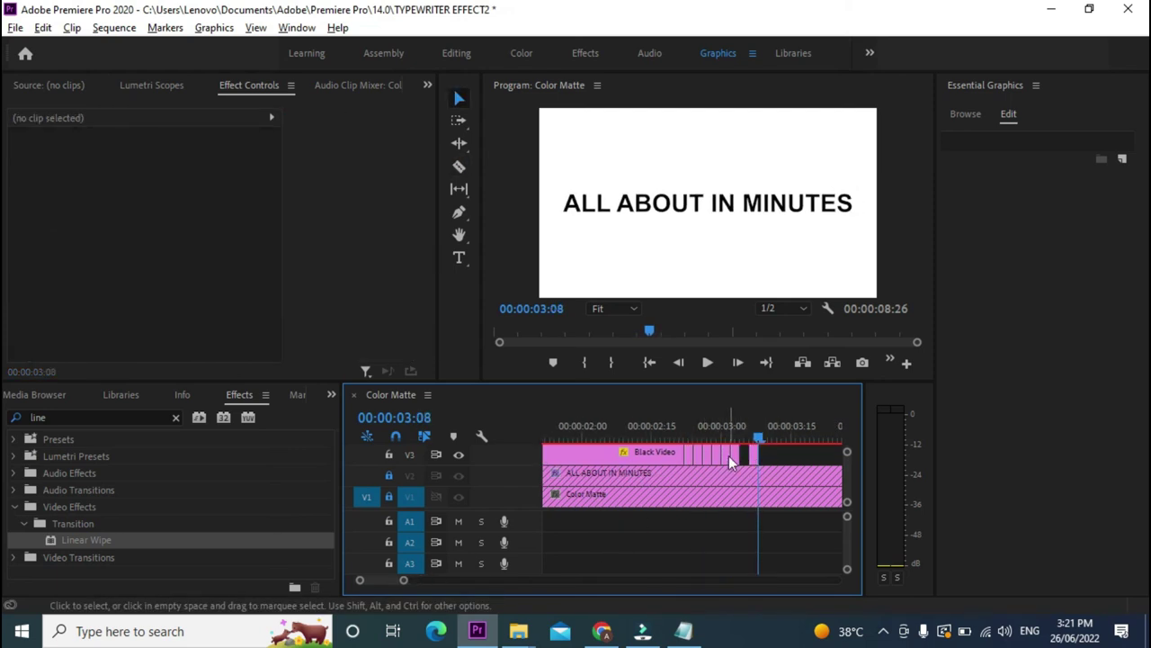
Step: Return the playhead to the start of the sequence
{"action": "key", "text": "minus"}
{"action": "key", "text": "Home"}
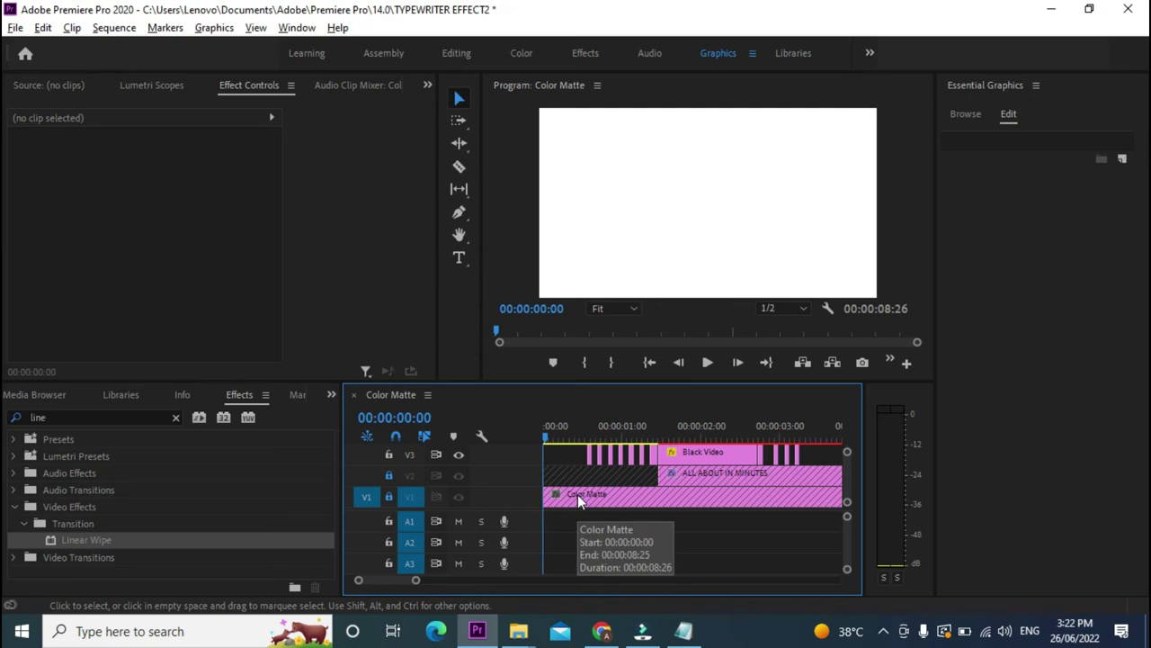